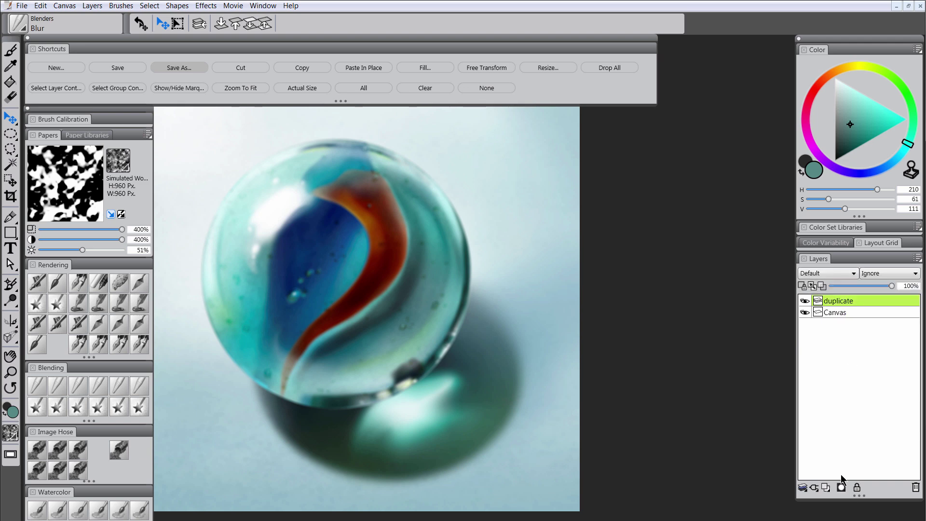
- Add a mask to the duplicate layer and paint it black over the marble with the Digital Airbrush
key("Tab")
mouse_move(394, 285)
left_mouse_down()
mouse_move(496, 279)
mouse_move(447, 281)
left_mouse_up()
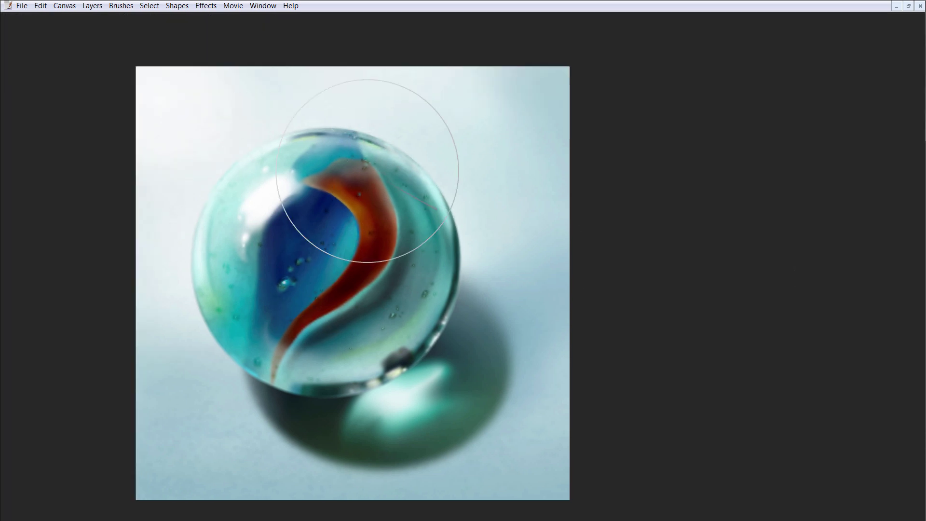
key("Tab")
left_click(327, 369, "alt")
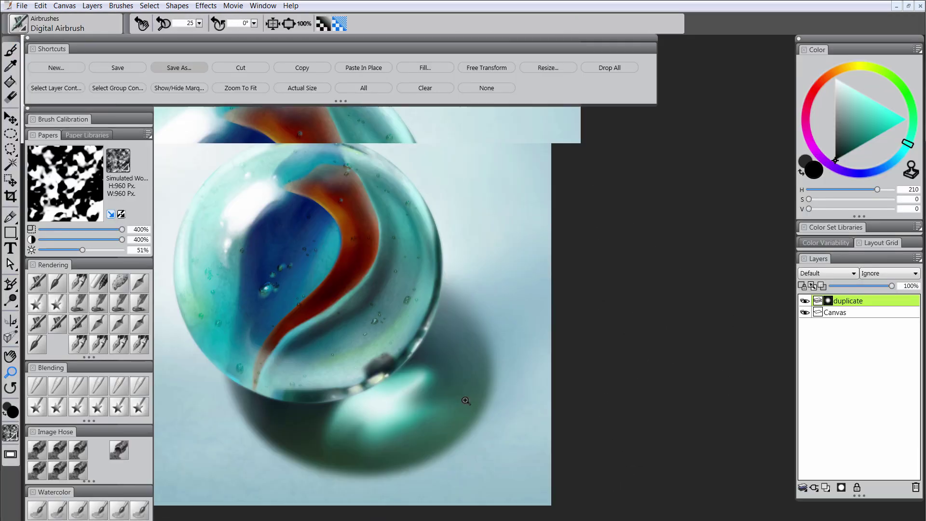
key("b")
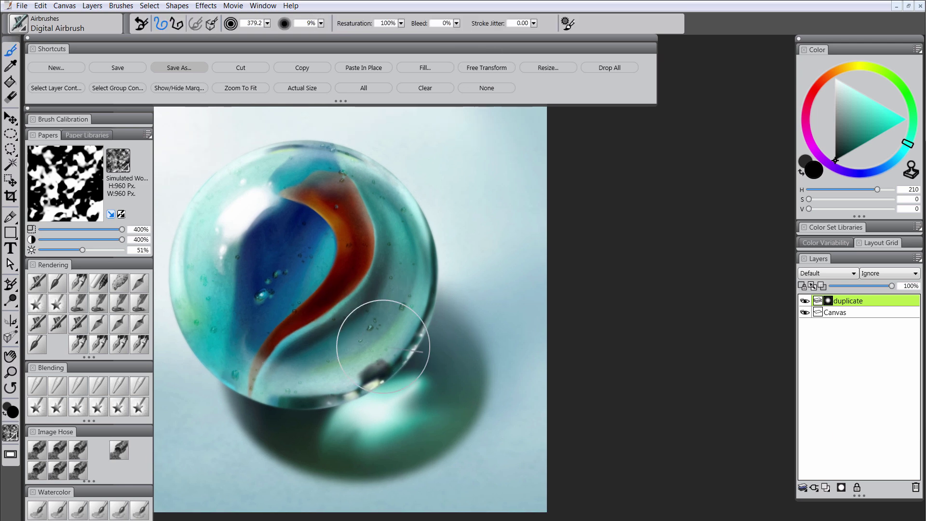
- Drop the duplicate layer onto the canvas and blend the reflection near the marble's lower-right edge with the Coarse Oily Blender
key("m")
left_click(393, 394, "alt")
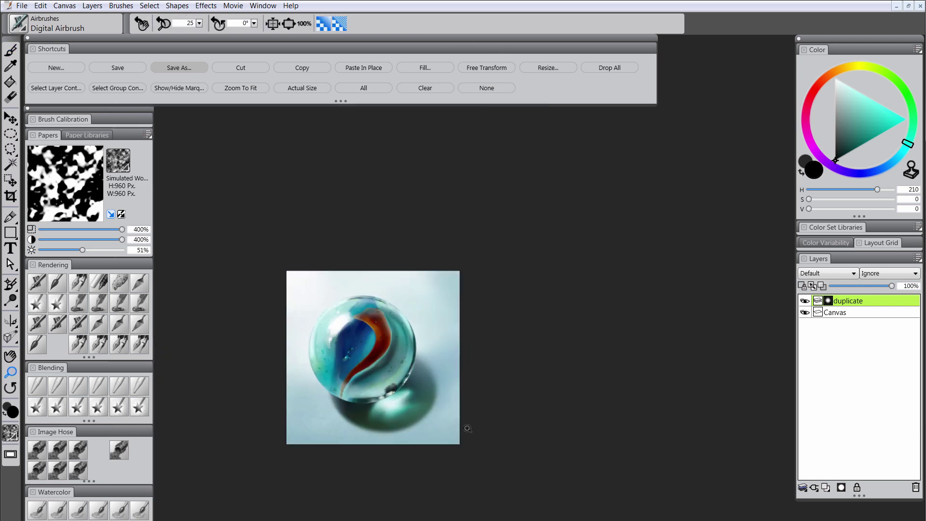
key("Tab")
left_click(424, 405)
left_click(556, 394, "alt")
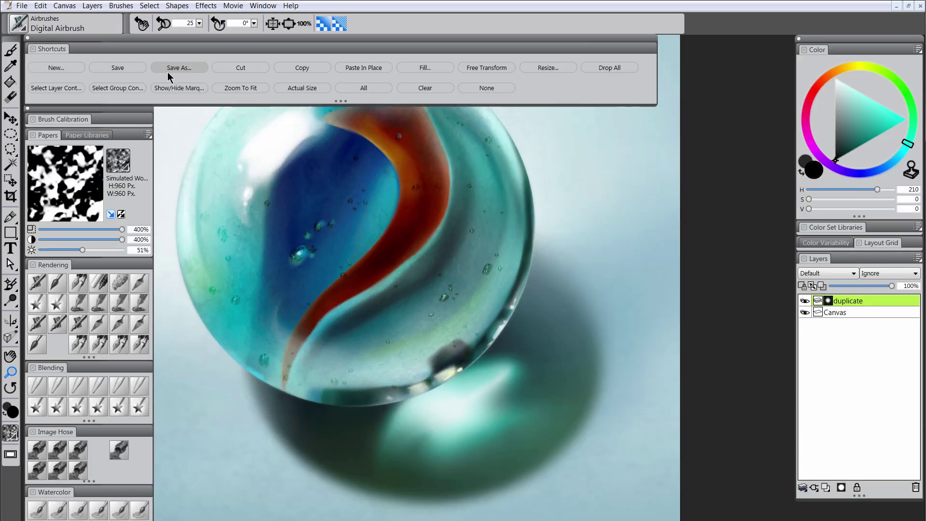
key("b")
left_click_drag(453, 338, 450, 355)
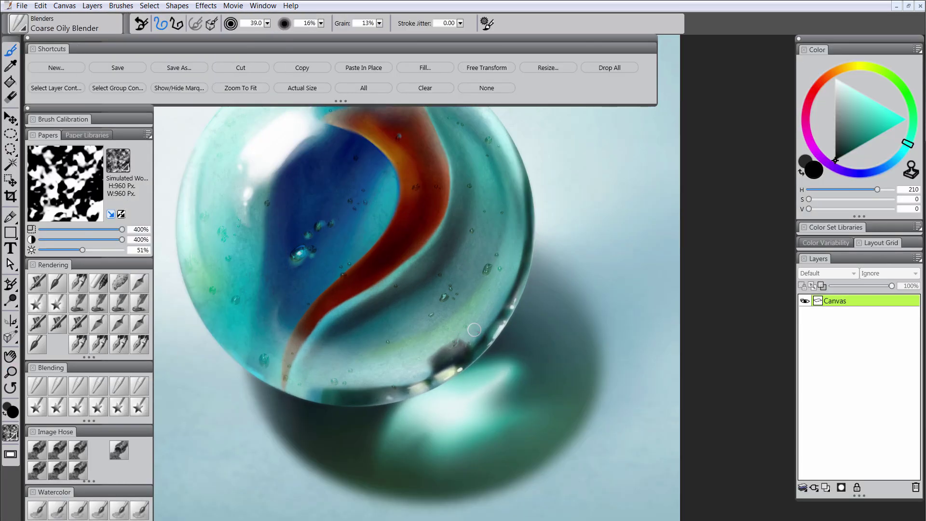
- Set the paper texture to 188% scale and 202% contrast and choose the Square Chalk brush
left_click(82, 239)
left_click(76, 229)
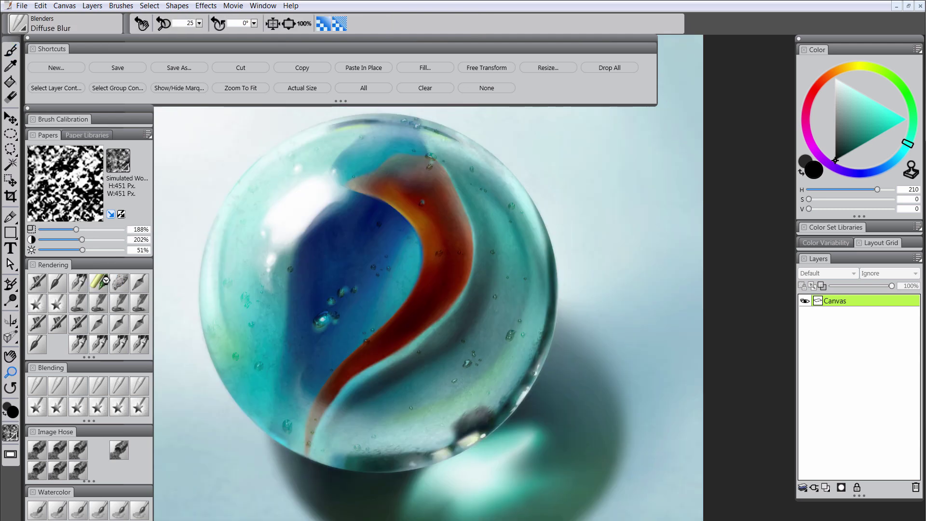
left_click(99, 281)
- Create a new layer set to Multiply and dab small black Square Chalk marks around the marble's inner edge
key("ctrl+shift+n")
left_click(826, 273)
left_click(819, 365)
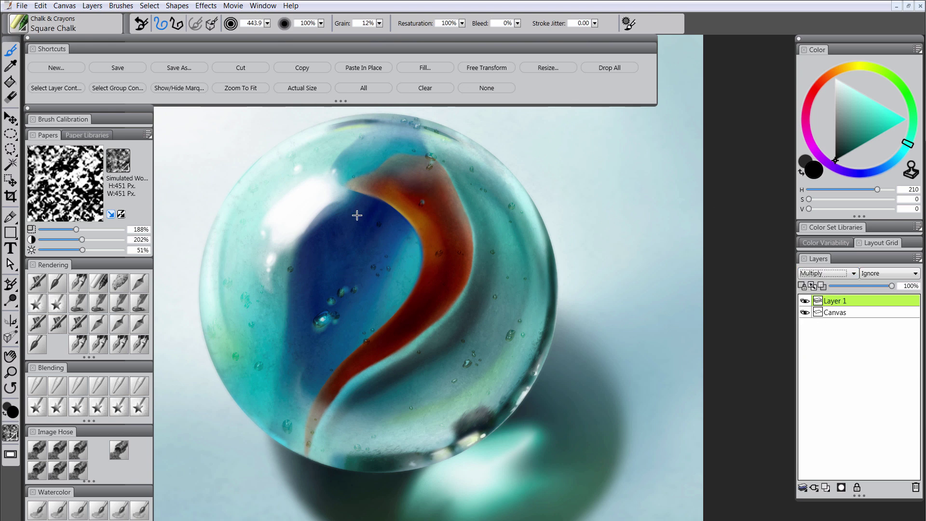
left_click_drag(388, 441, 415, 425)
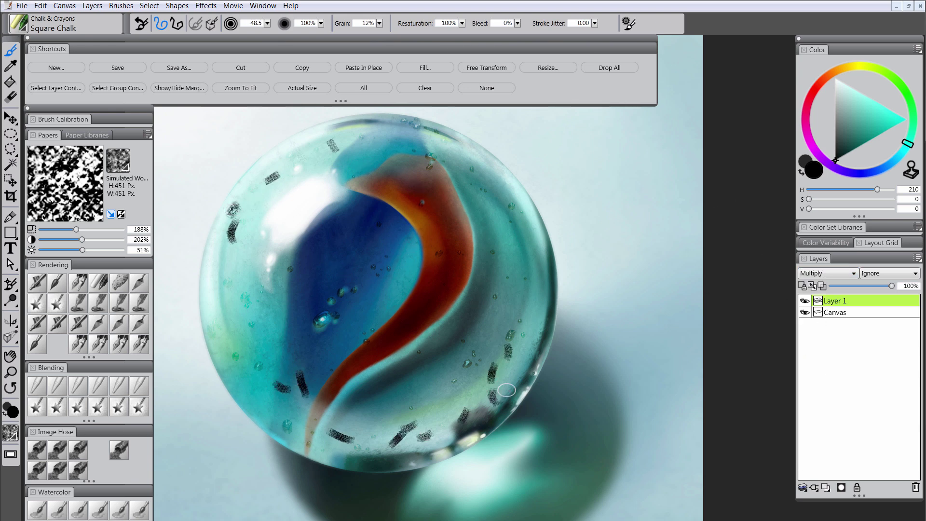
left_click_drag(502, 396, 518, 371)
- Mask Layer 1 with Square Chalk at size 170.5 to break up the marks, and lower the layer opacity to 85%
left_click_drag(263, 186, 289, 164)
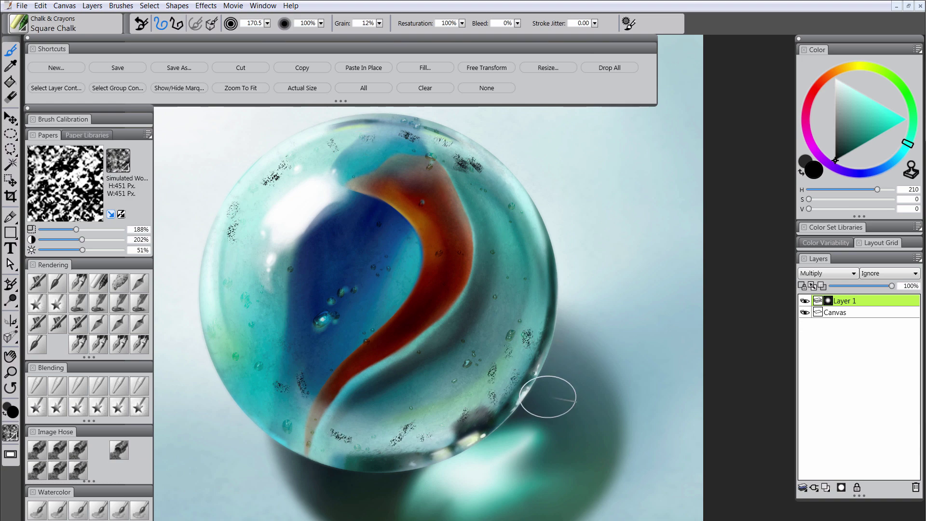
double_click(13, 375)
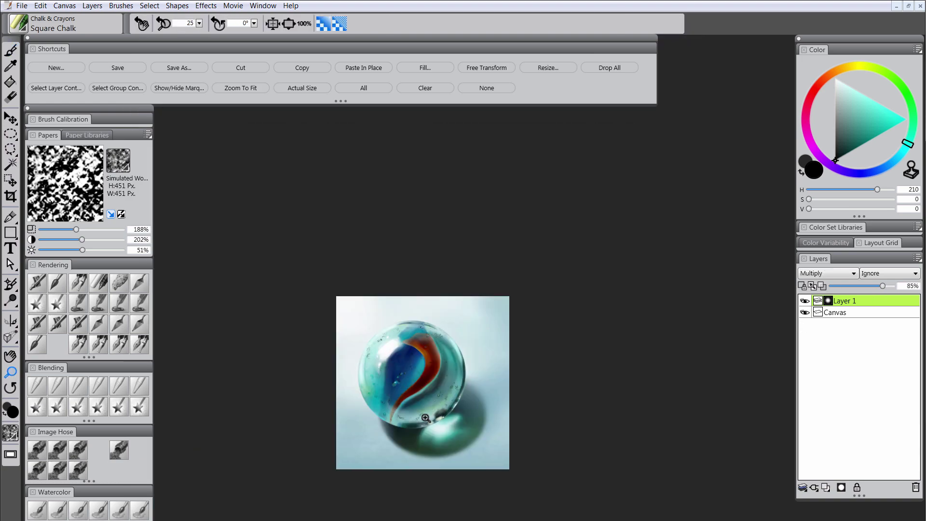
left_click(431, 424)
key("b")
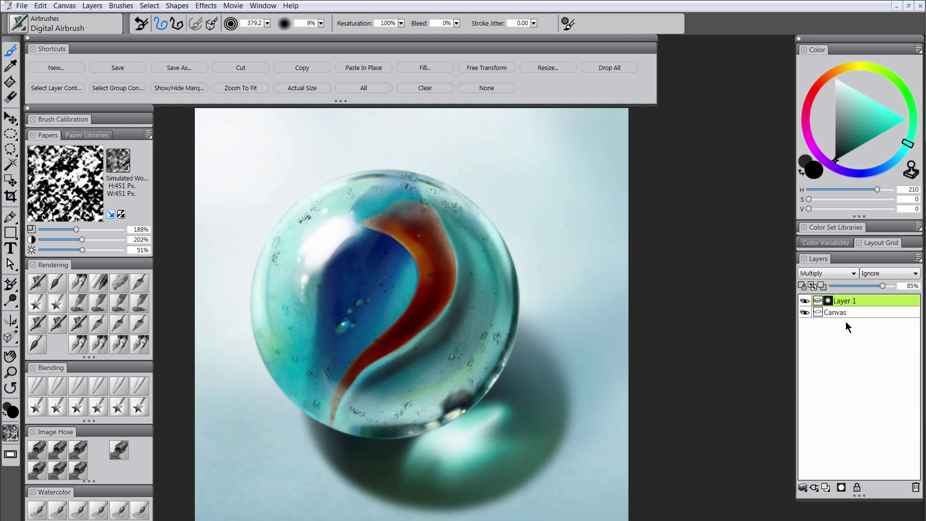
- Fade the chalk texture by painting black on Layer 1's mask with the Digital Airbrush at size 616.2
left_click(827, 300)
key("bracketright")
key("bracketright")
key("bracketright")
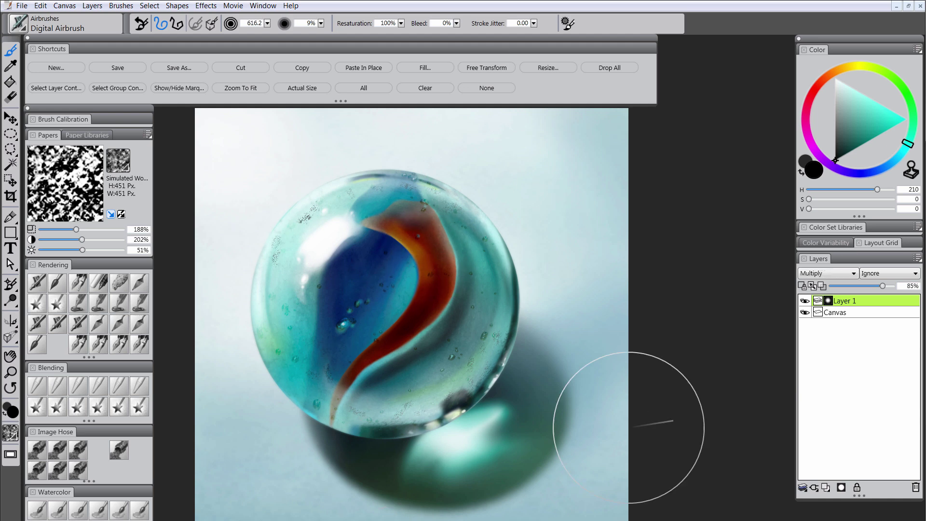
key("m")
left_click(378, 375)
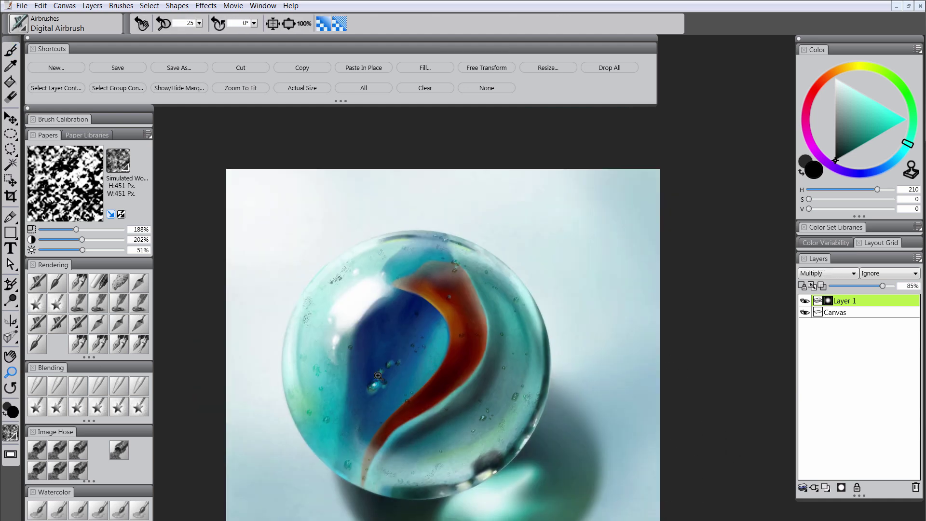
- Apply Layer 1's mask and soften the chalk marks with Diffuse Blur at size 103.8
key("b")
right_click(828, 300)
left_click(759, 360)
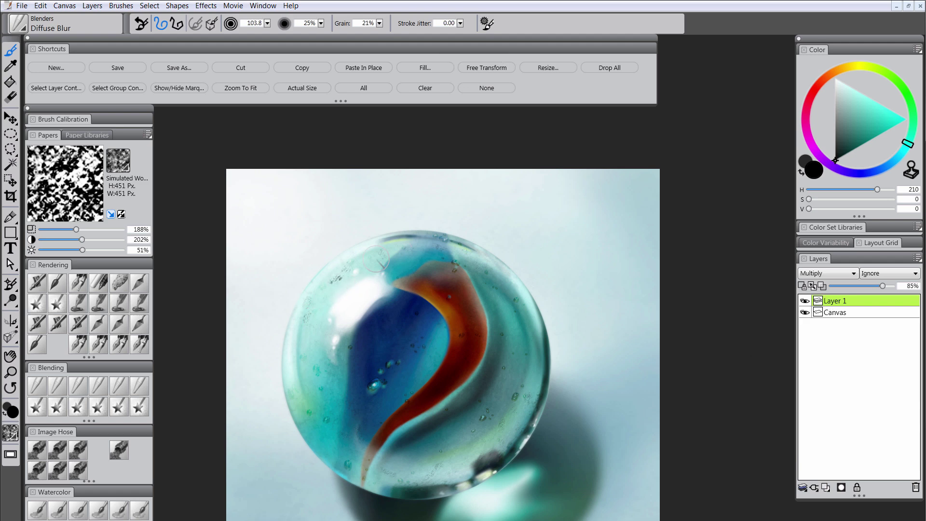
- Add a new layer named light-tex, set it to Screen, and stamp Sponge texture over the marble's swirl and blue core
left_click(826, 488)
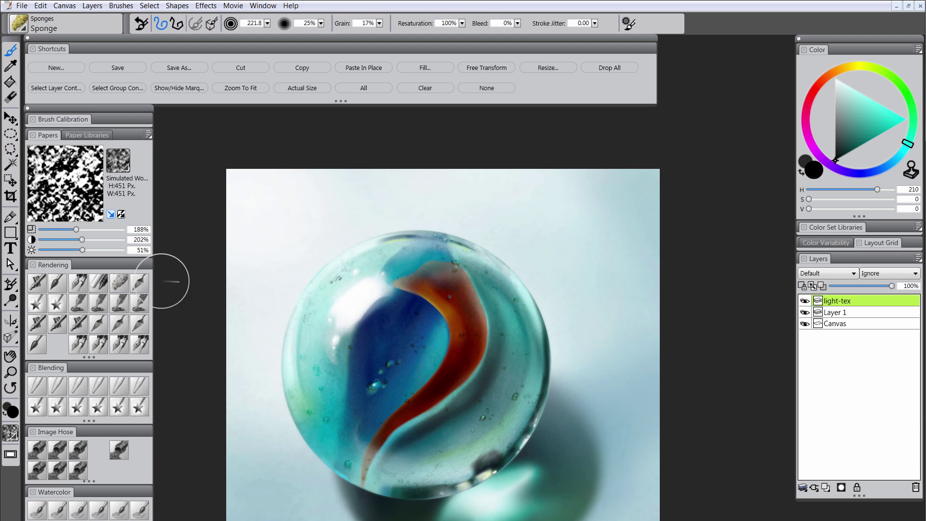
left_click(827, 273)
left_click(815, 337)
mouse_move(423, 357)
left_mouse_down()
mouse_move(465, 303)
mouse_move(454, 394)
mouse_move(480, 345)
left_mouse_up()
- Mask the light-tex texture with black Square Chalk at size 170.5, then apply the layer mask
left_click(98, 284)
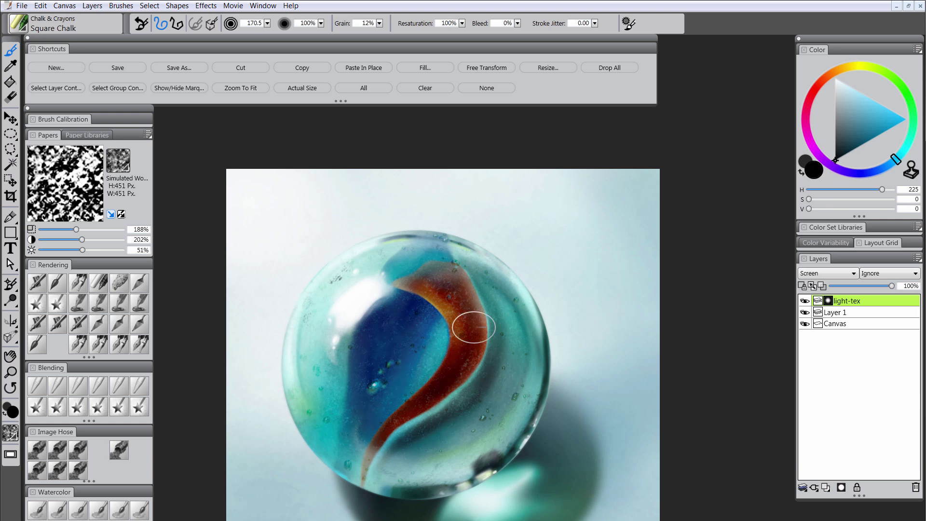
key("b")
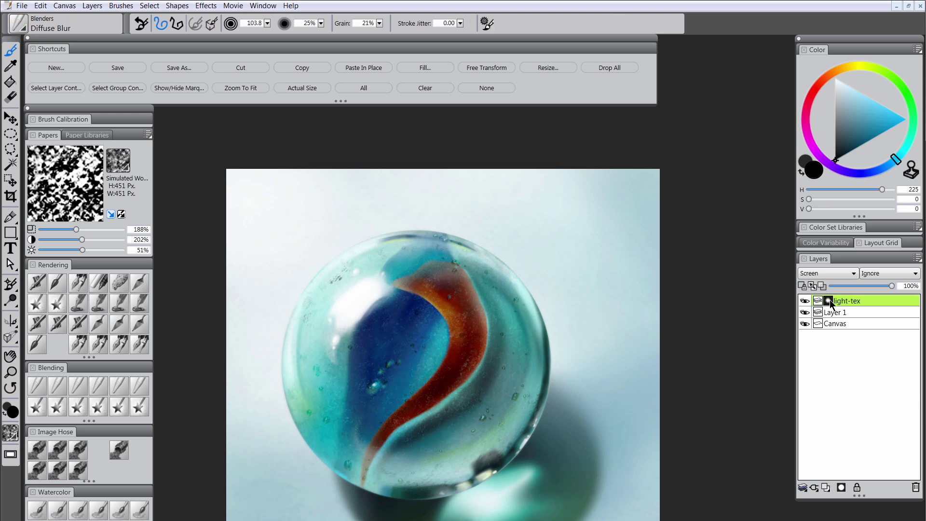
right_click(829, 303)
left_click(772, 321)
- Soften the light-tex sponge speckles on the marble with an enlarged Diffuse Blur brush
key("bracketright")
key("bracketright")
key("bracketright")
key("bracketright")
key("bracketright")
left_click(10, 371)
left_click(491, 429)
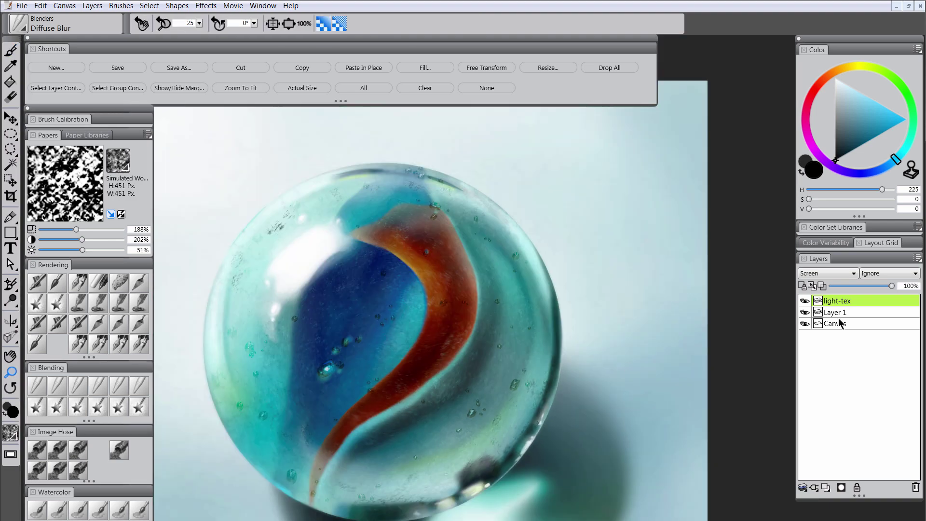
- Drop all layers onto the canvas and touch up the marble with the Blur brush at size 49.7
left_click(92, 5)
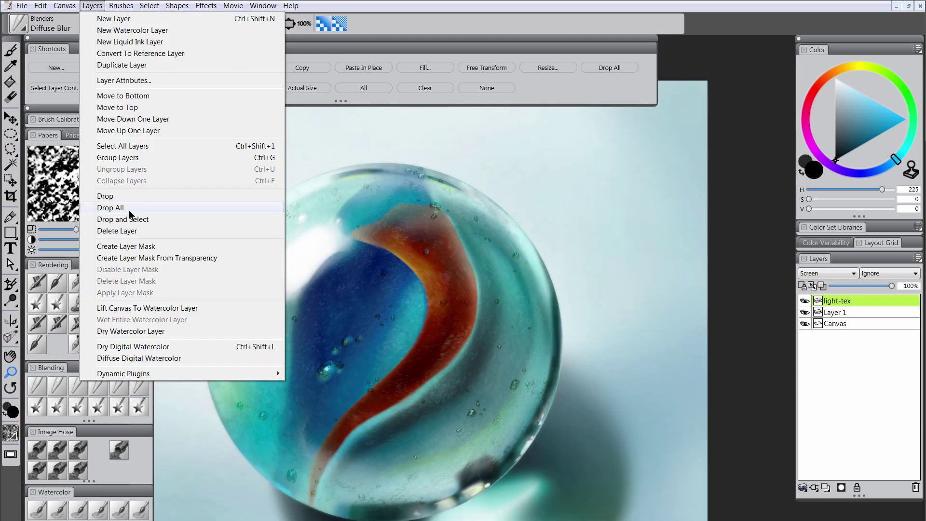
left_click(120, 205)
key("b")
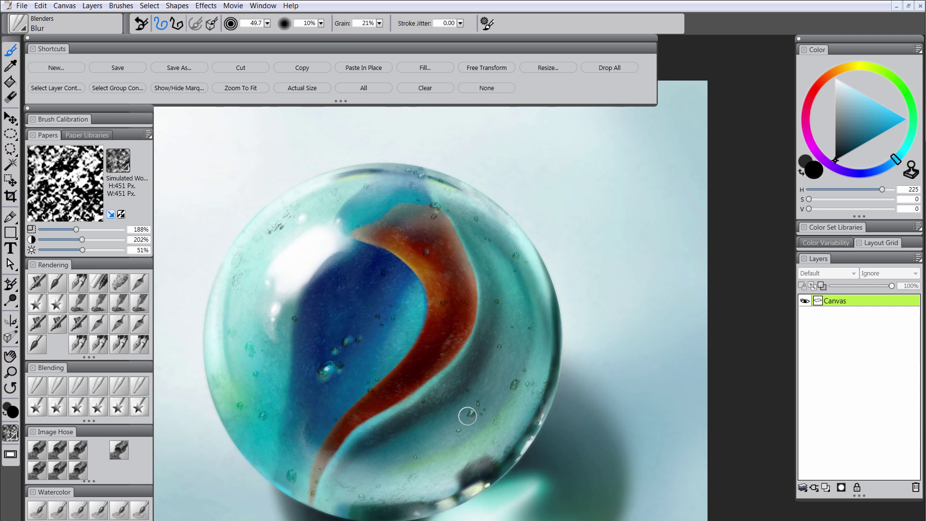
- Add a new layer above the canvas and name it value-check
key("m")
key("ctrl+alt+0")
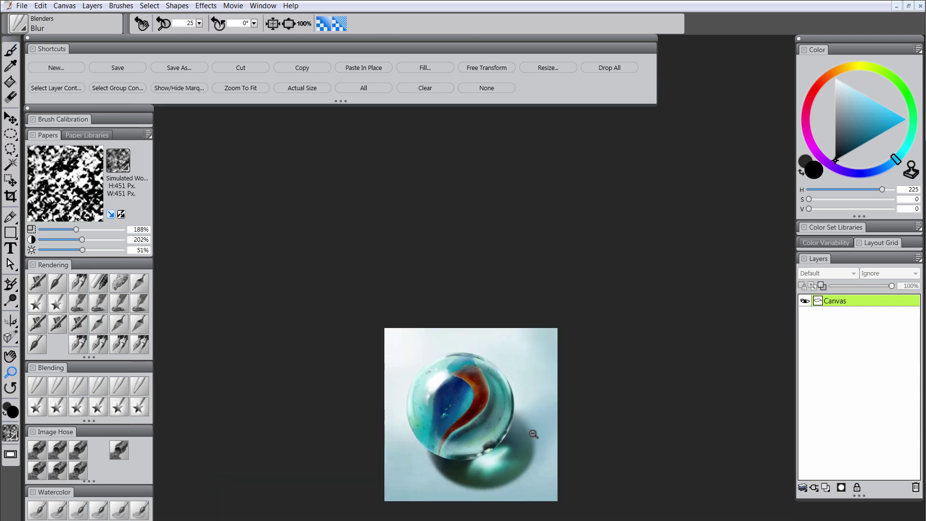
key("ctrl+shift+n")
double_click(834, 300)
type("value-check")
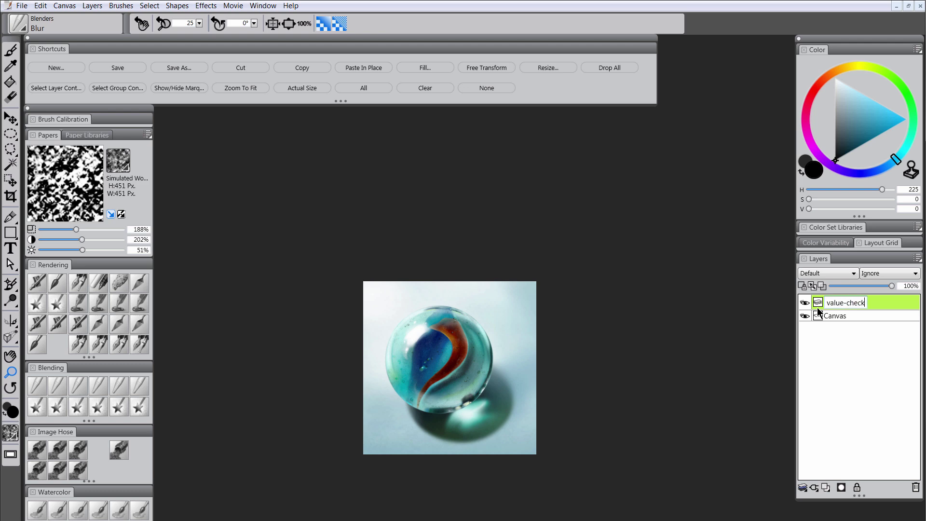
key("Return")
- Set the value-check layer's composite method to Color and fill the layer with black
left_click(827, 273)
left_click(815, 416)
key("k")
left_click(493, 353)
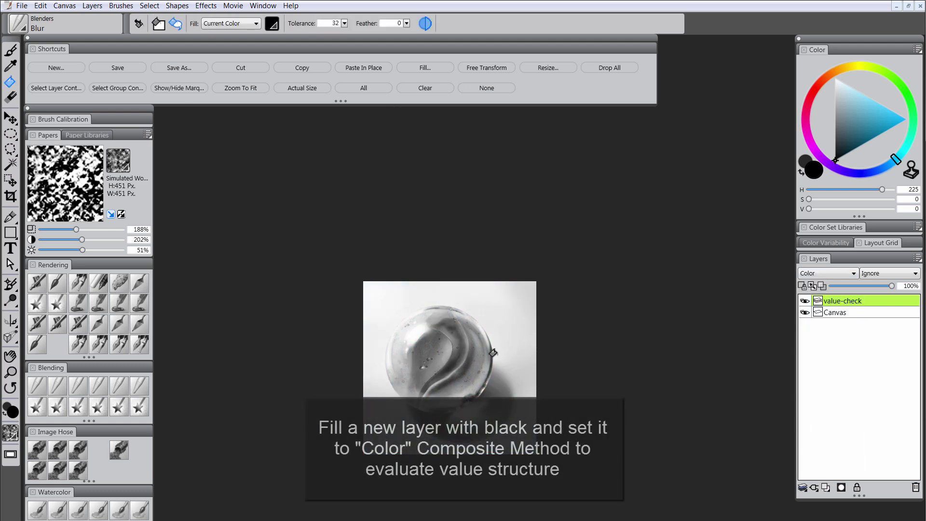
- Add a new layer beneath value-check, hide value-check, and set the new layer to Multiply
key("m")
key("ctrl+0")
key("ctrl+shift+n")
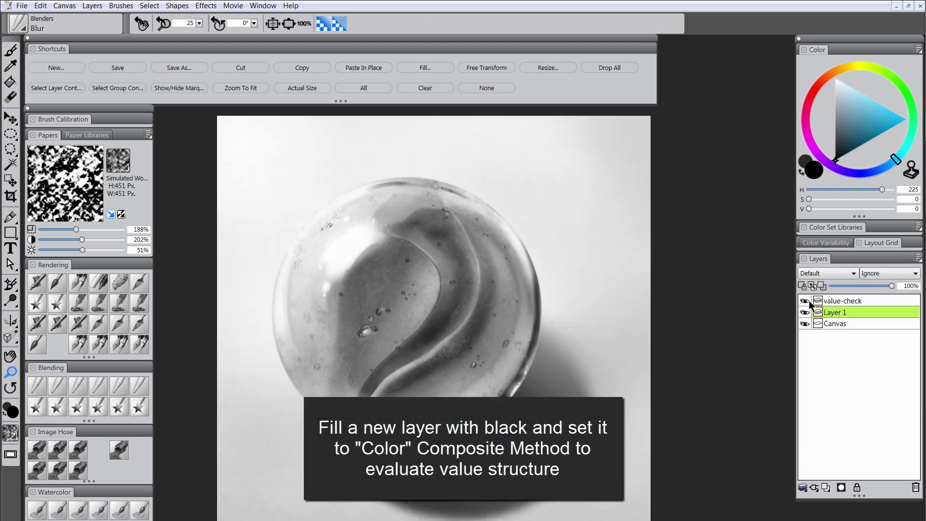
left_click(804, 301)
left_click(828, 273)
left_click(813, 417)
- Airbrush dark blue shading (H 234, S 131, V 36) over the top of the swirl and the blue core on Layer 1
left_click(844, 149)
key("b")
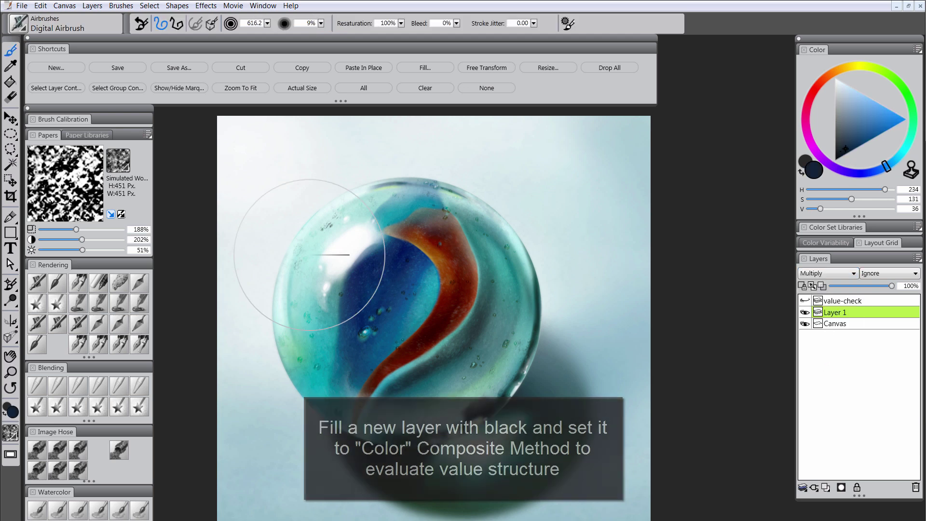
left_click(804, 300)
left_click(804, 301)
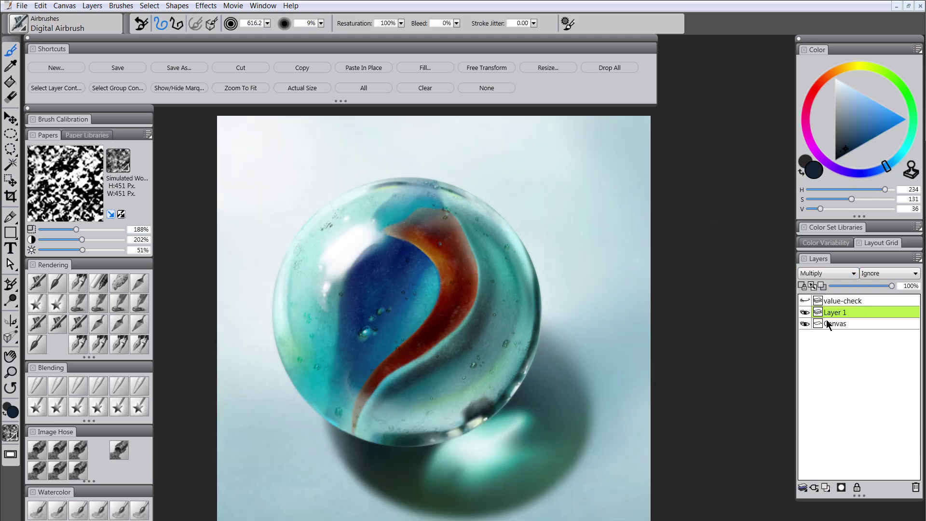
key("bracketleft")
key("bracketright")
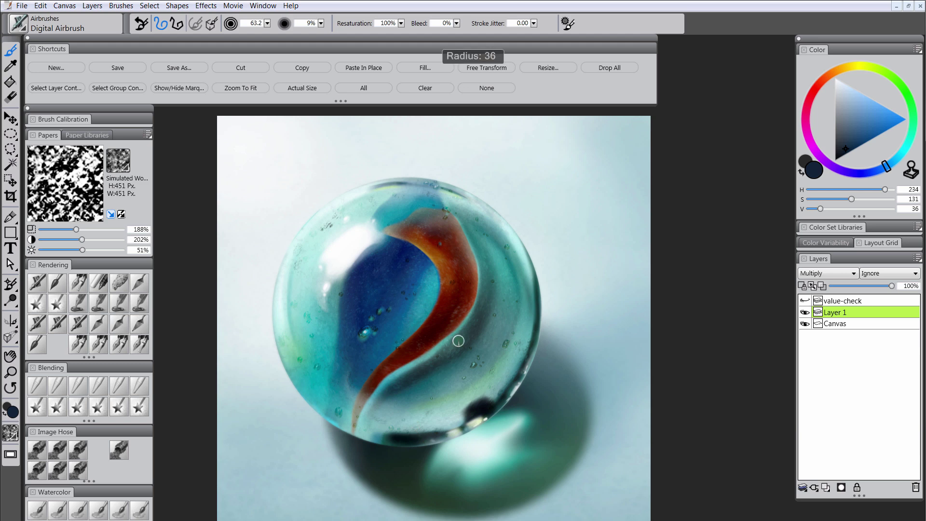
mouse_move(424, 223)
left_mouse_down()
mouse_move(413, 211)
mouse_move(454, 270)
mouse_move(380, 242)
mouse_move(362, 288)
left_mouse_up()
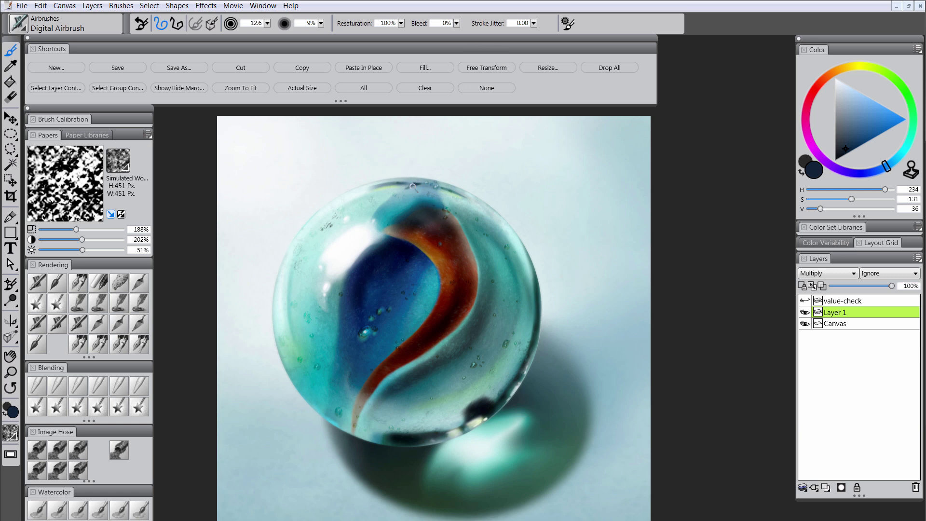
- Set the color to H 234, S 232, V 90 and airbrush blue accents along the marble's top edge at size 12.6
left_click(422, 212, "alt")
left_click_drag(422, 212, 420, 180)
key("bracketleft")
key("bracketleft")
key("bracketleft")
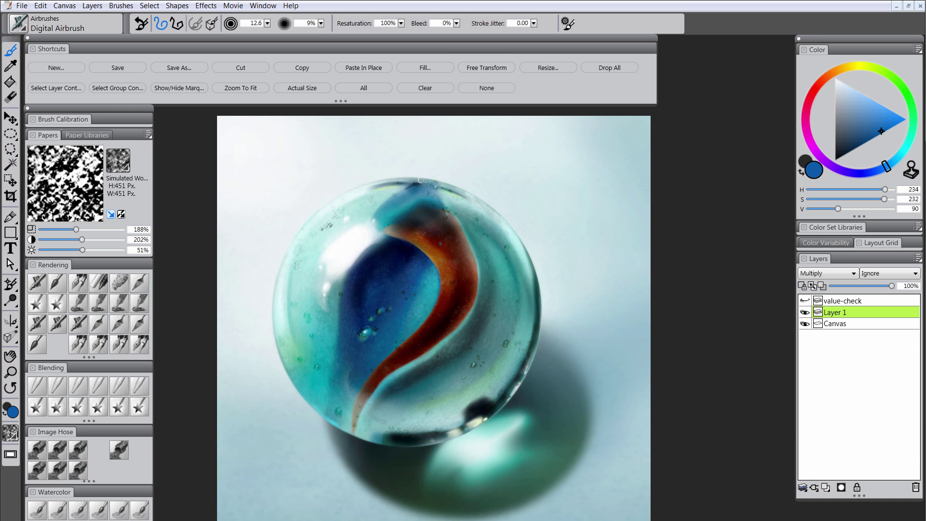
- Check the whole painting's value structure by temporarily showing the value-check layer
key("m")
left_click(476, 380, "alt")
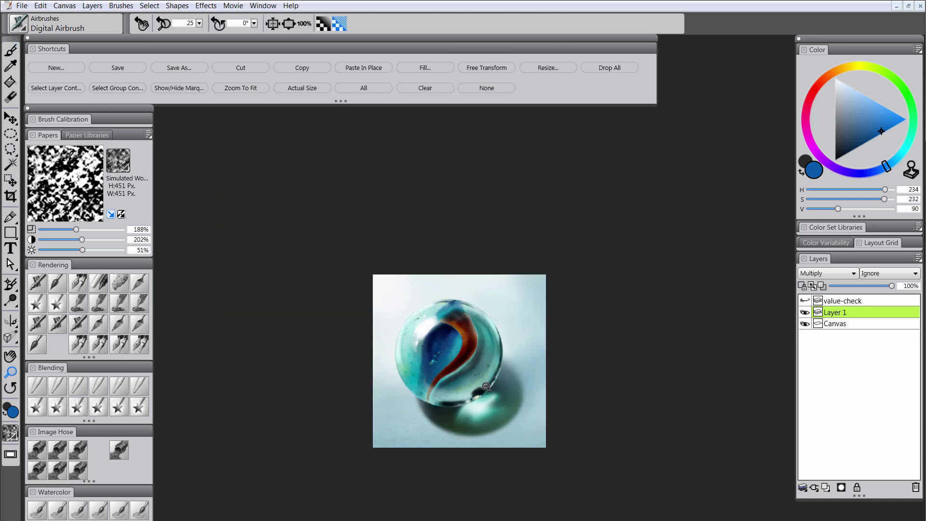
left_click(804, 300)
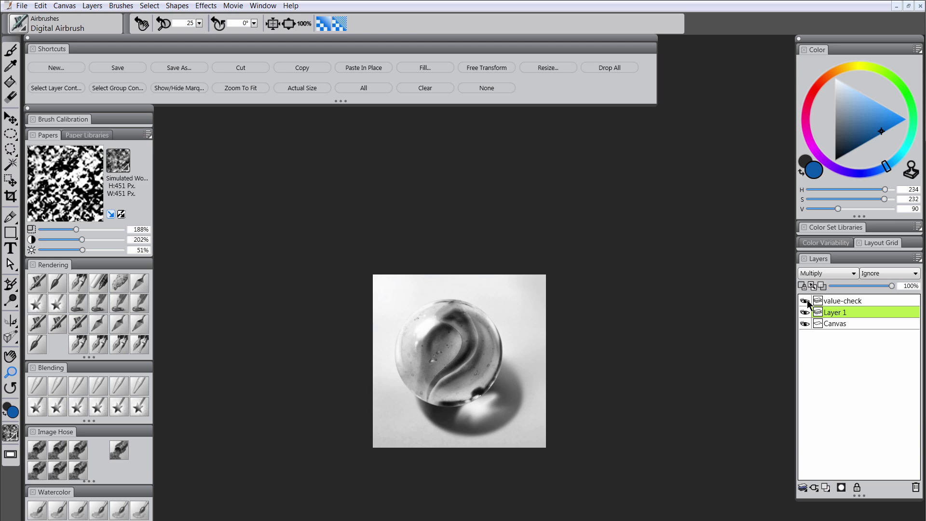
left_click(804, 300)
key("ctrl+alt+0")
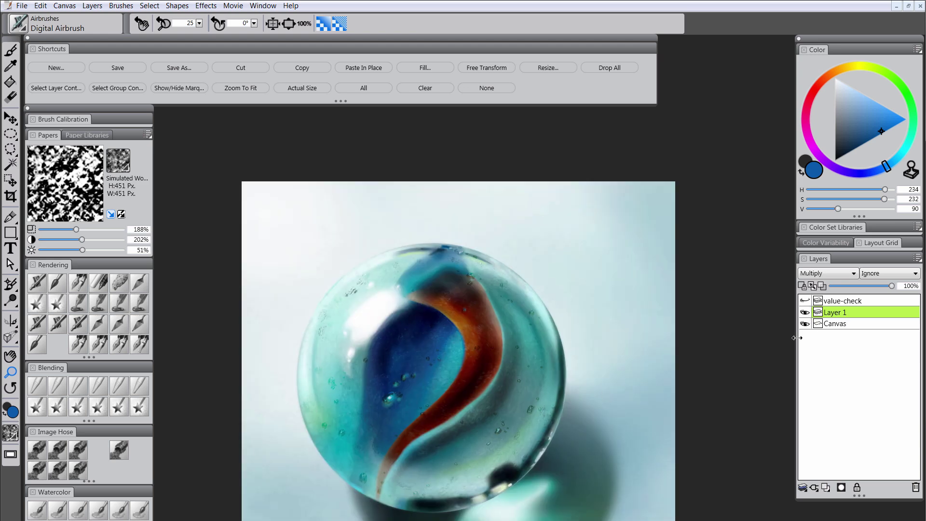
- Add a mask to Layer 1 and break up its airbrushed shading with black Square Chalk at size 170.5
left_click(841, 487)
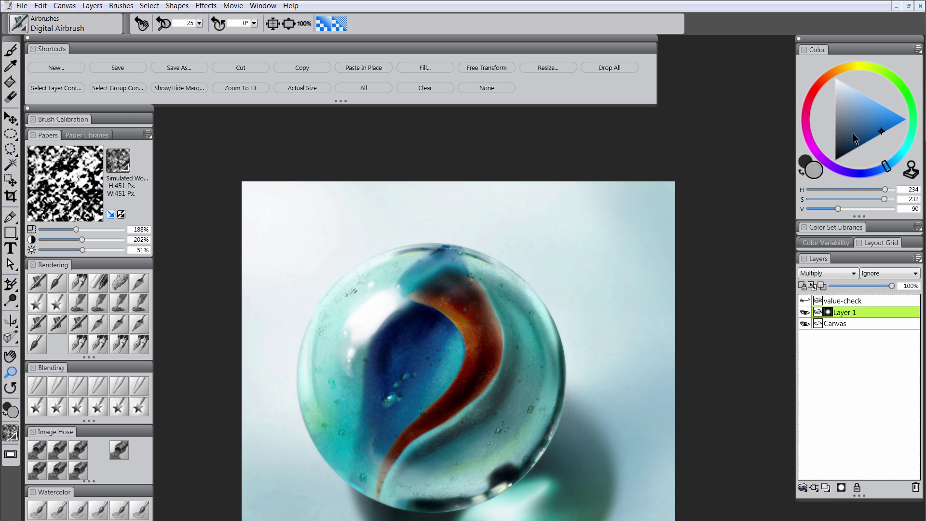
left_click(835, 160)
left_click(99, 282)
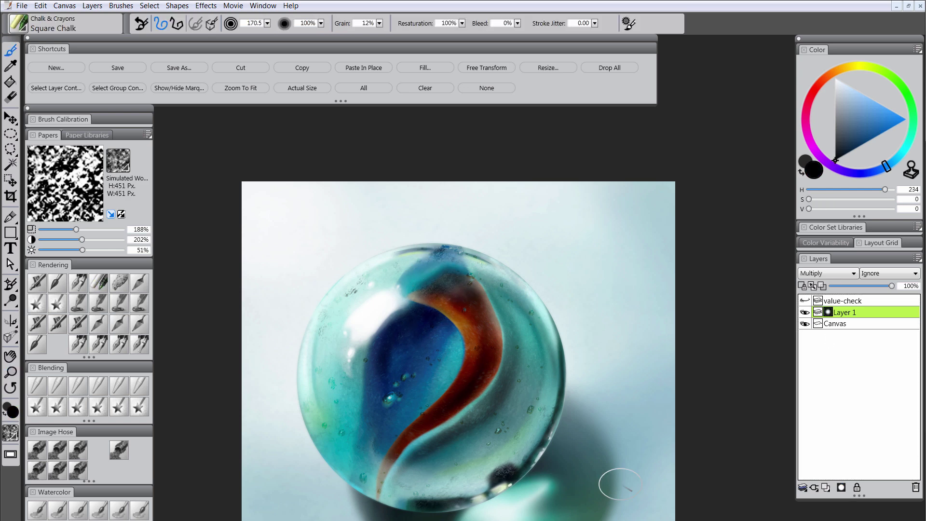
- Soften Layer 1's shading near the marble's edge with the Diffuse Blur blender at size 268
left_click(37, 387)
left_click(554, 323)
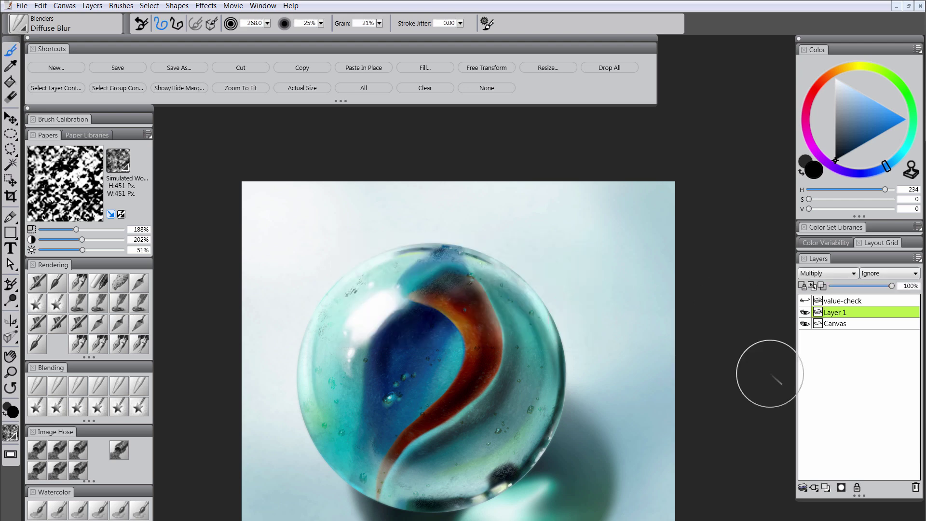
key("m")
scroll(570, 477, "down", 3)
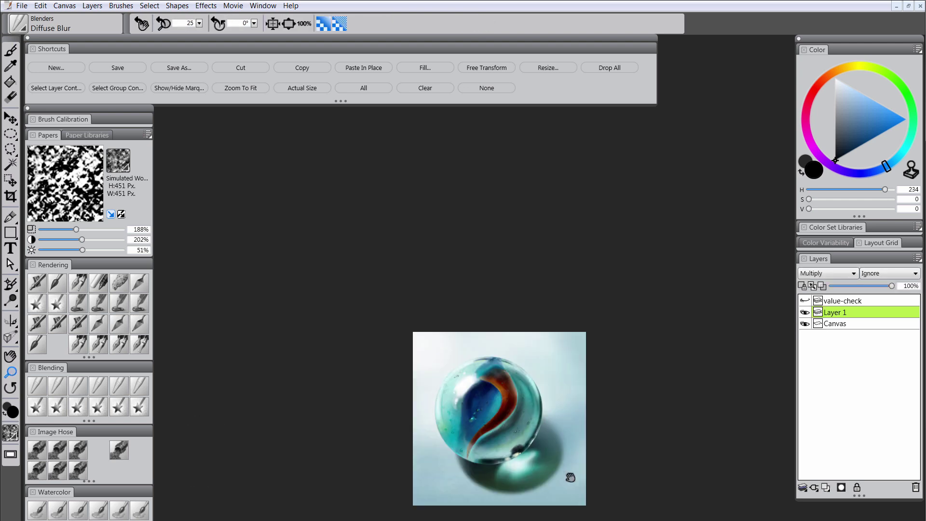
left_click_drag(569, 477, 550, 421)
left_click(515, 412)
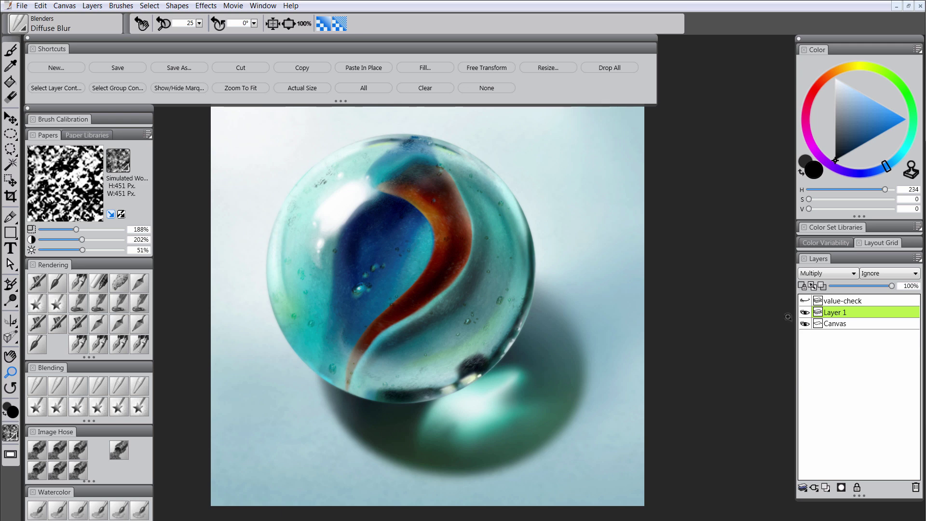
- Refine the dark reflection near the marble's base with white glints using the Detail Oils Brush at size 18.2
key("b")
left_click(473, 380, "alt")
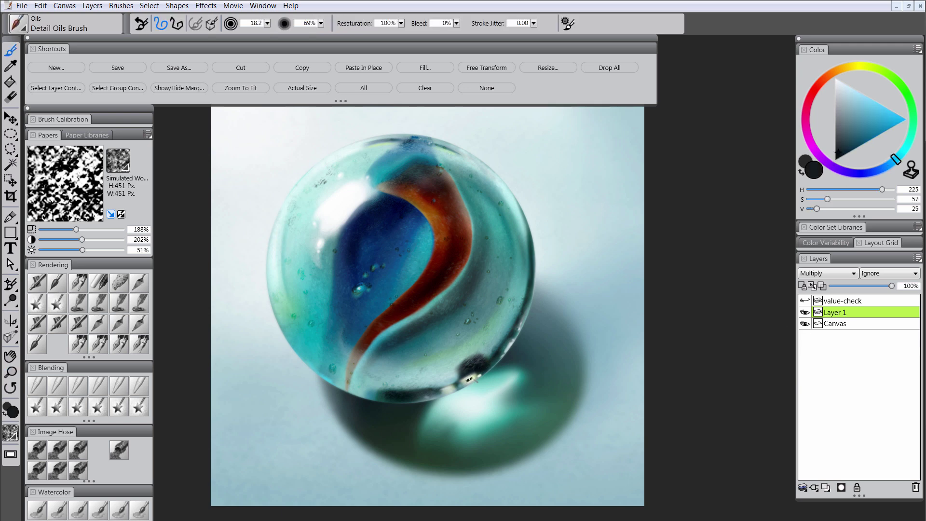
left_click(835, 78)
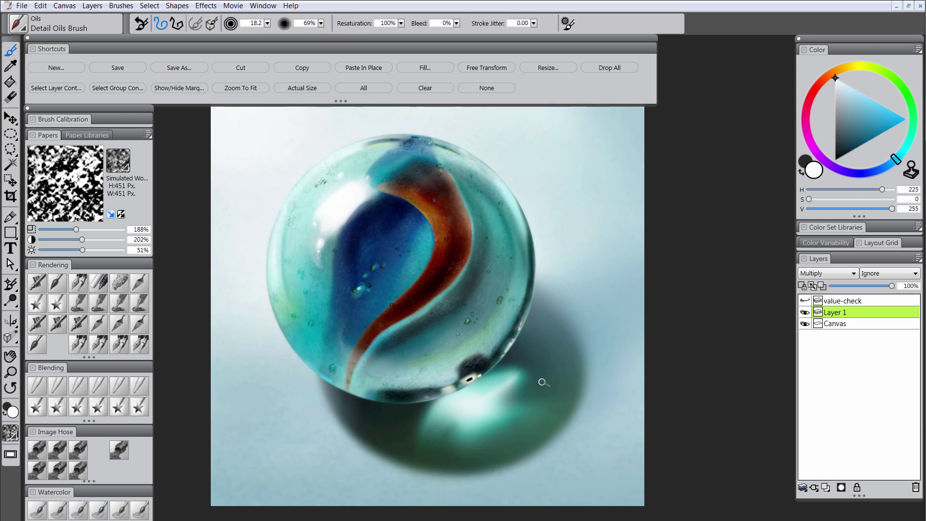
key("ctrl+shift+b")
key("ctrl+shift+b")
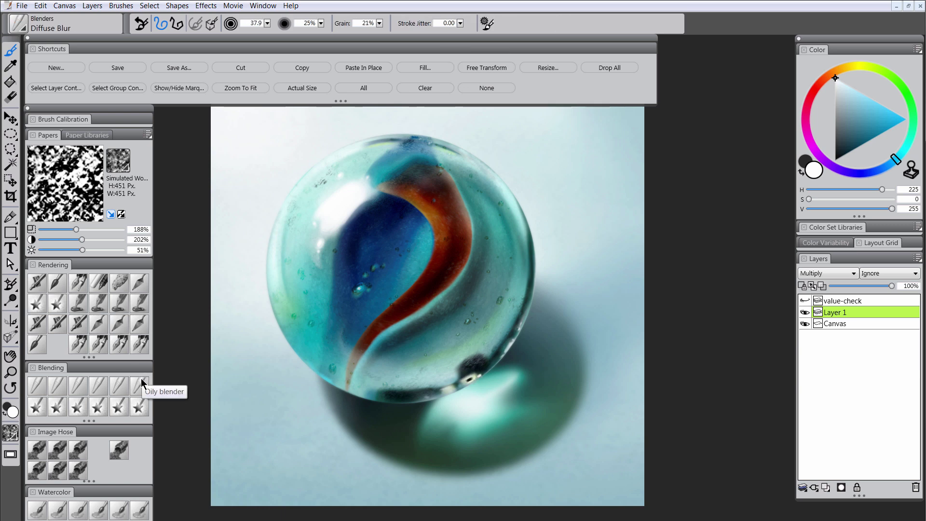
- Rename Layer 1 as marble and add a layer named glow above it
left_click(826, 487)
type("marble")
key("Return")
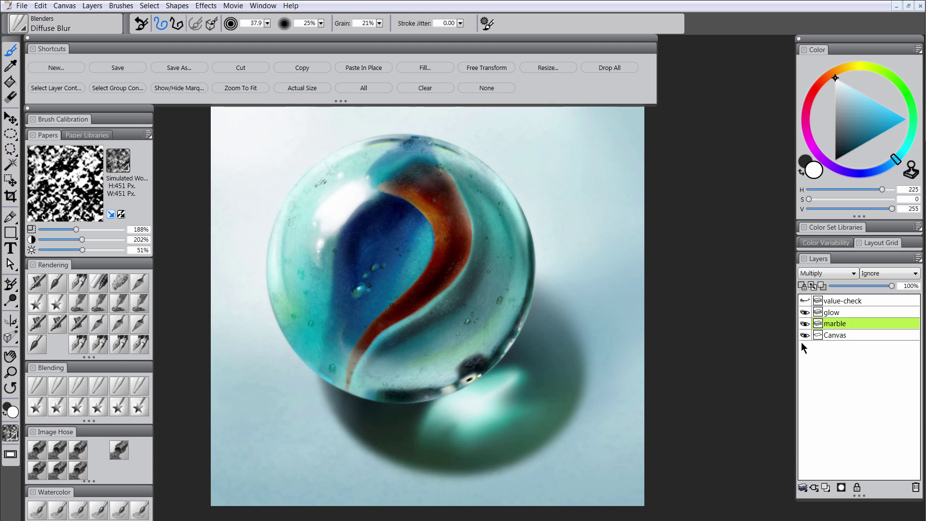
- Set the glow layer to Screen and airbrush soft white over the marble's lower edge and main highlight at sizes 84 and 351.3
left_click(73, 318)
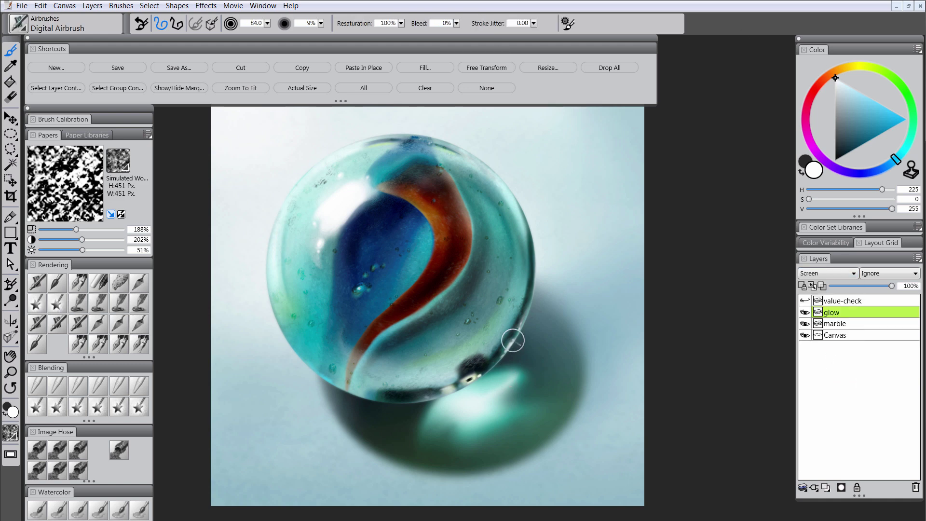
left_click_drag(513, 341, 480, 382)
left_click_drag(596, 374, 626, 397)
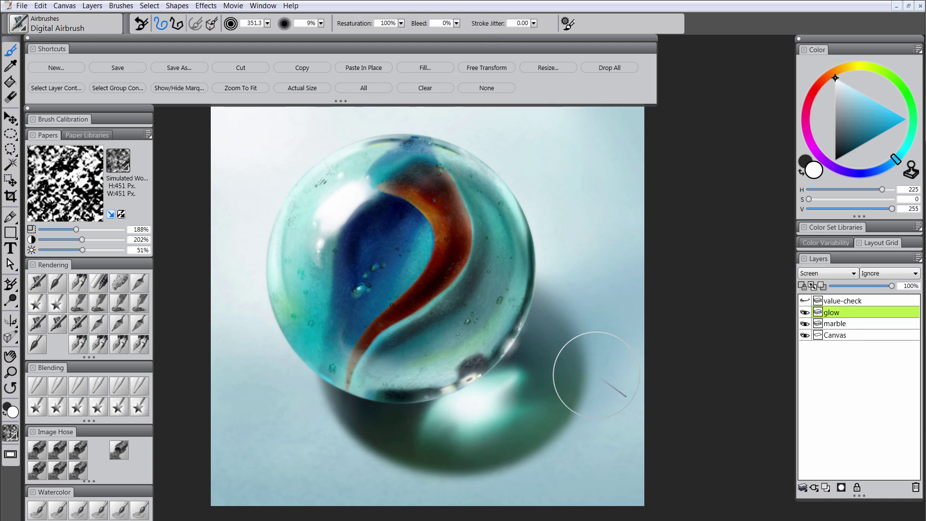
mouse_move(338, 251)
left_mouse_down()
mouse_move(368, 227)
mouse_move(320, 176)
left_mouse_up()
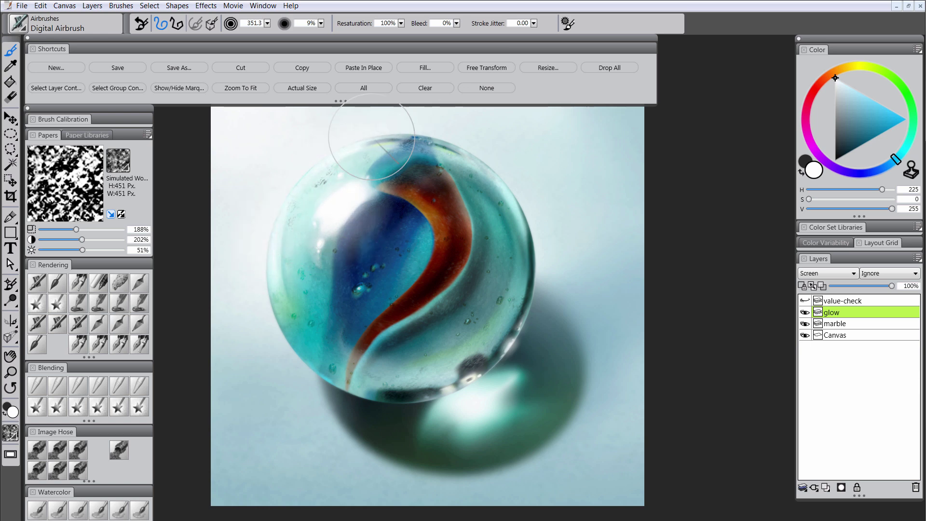
- Add a layer named vignette above the glow layer and set its blend mode to Multiply
key("m")
scroll(502, 385, "down", 3)
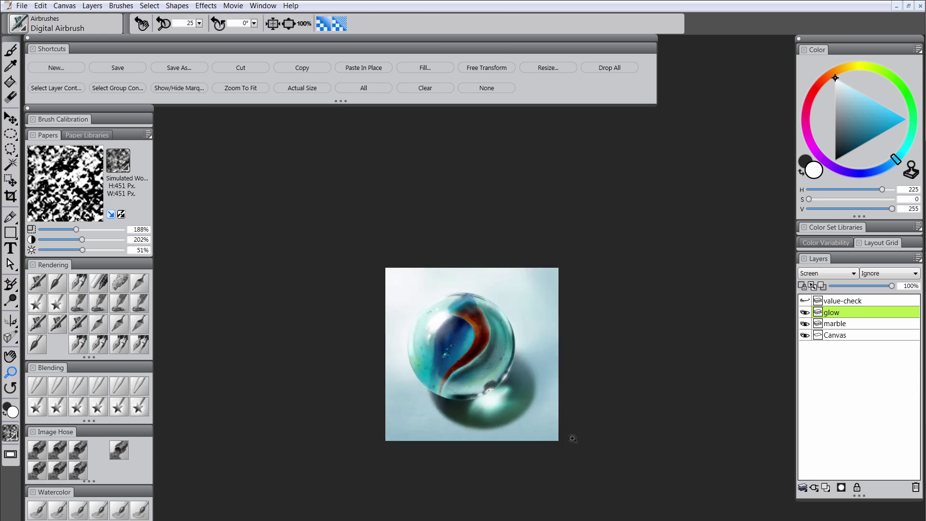
scroll(548, 427, "up", 3)
scroll(548, 430, "down", 3)
left_click(830, 487)
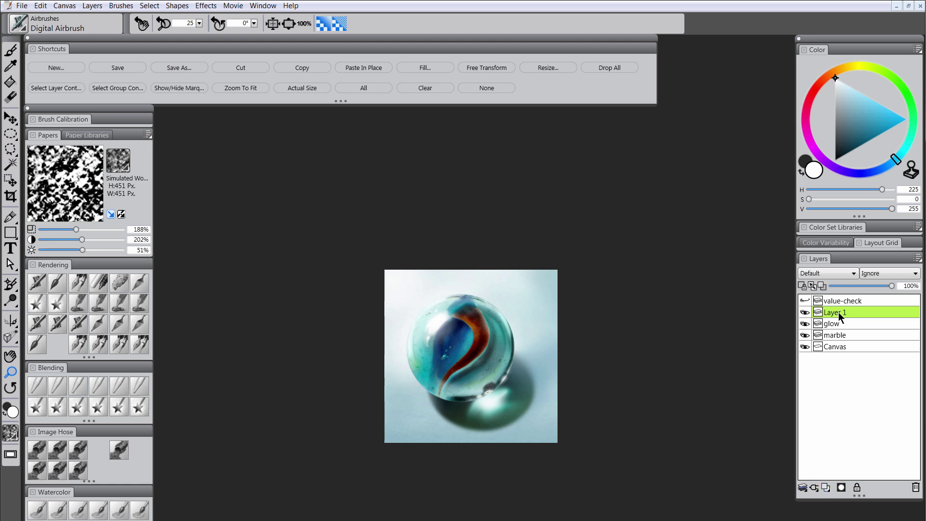
double_click(836, 312)
type("vignette")
key("Return")
left_click(828, 273)
left_click(819, 359)
- Airbrush a dark blue vignette (H 234, S 146, V 36) around the painting's outer areas at size 749.9
left_click(847, 148)
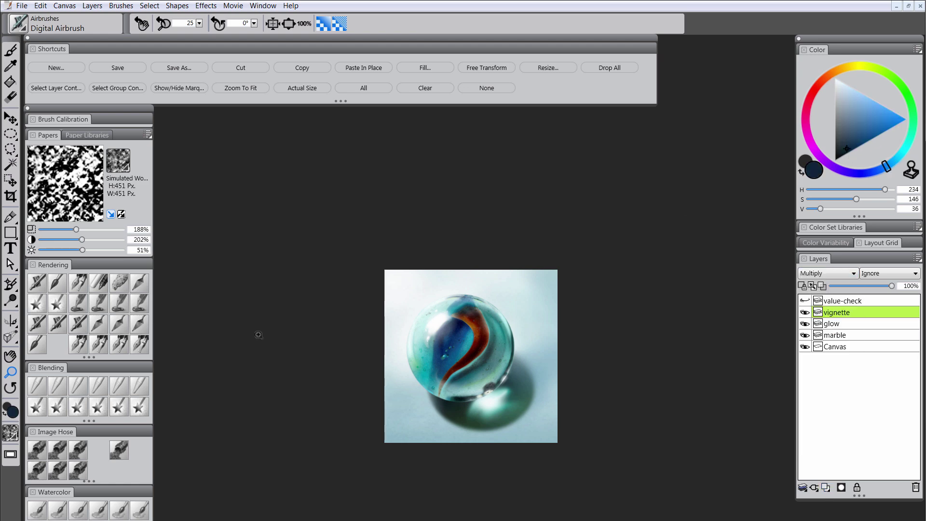
key("b")
mouse_move(400, 285)
left_mouse_down()
mouse_move(516, 238)
mouse_move(376, 285)
mouse_move(512, 456)
mouse_move(563, 285)
mouse_move(420, 450)
mouse_move(376, 427)
mouse_move(453, 445)
mouse_move(413, 392)
mouse_move(534, 337)
mouse_move(521, 265)
left_mouse_up()
left_click(517, 268, "alt")
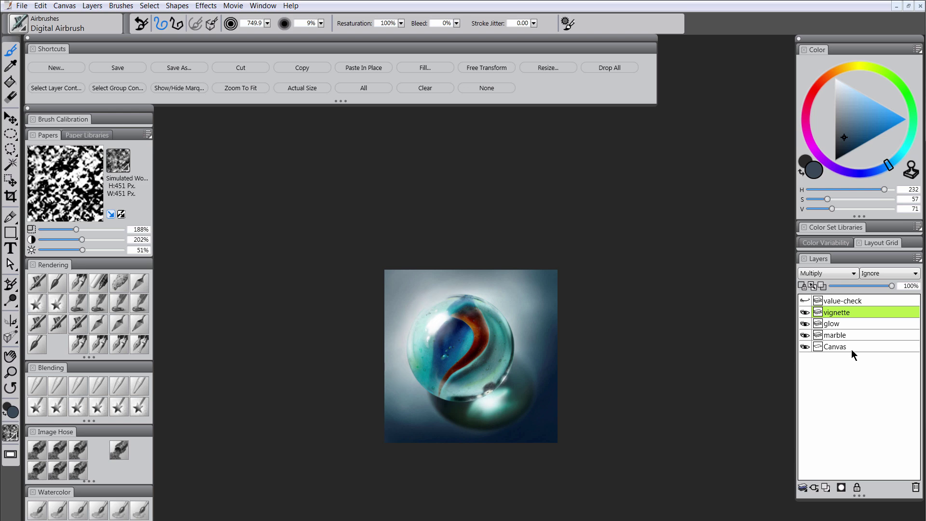
- Lower the vignette layer's opacity slightly and drop all layers onto the canvas
key("ctrl+1")
left_click_drag(891, 285, 877, 287)
left_click(92, 5)
left_click(194, 159)
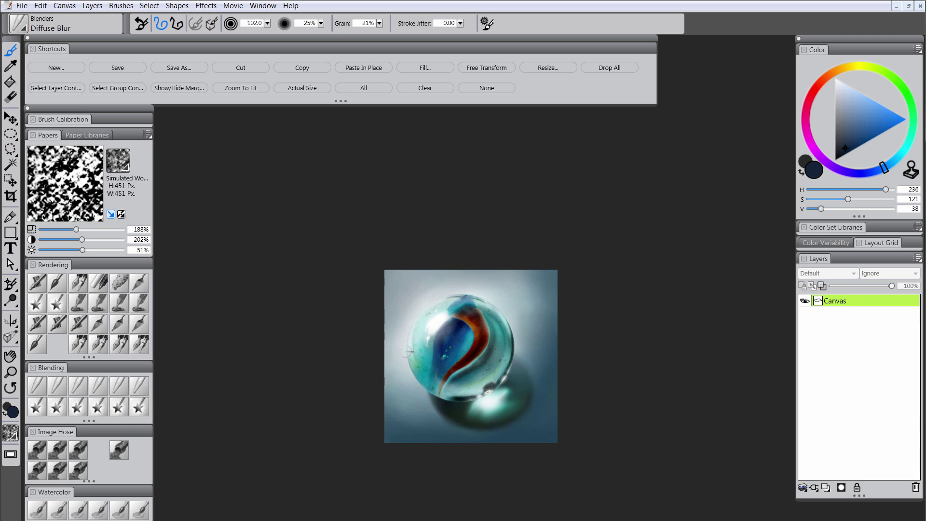
- Add a layer named tint above the canvas and set its blend mode to Overlay
key("m")
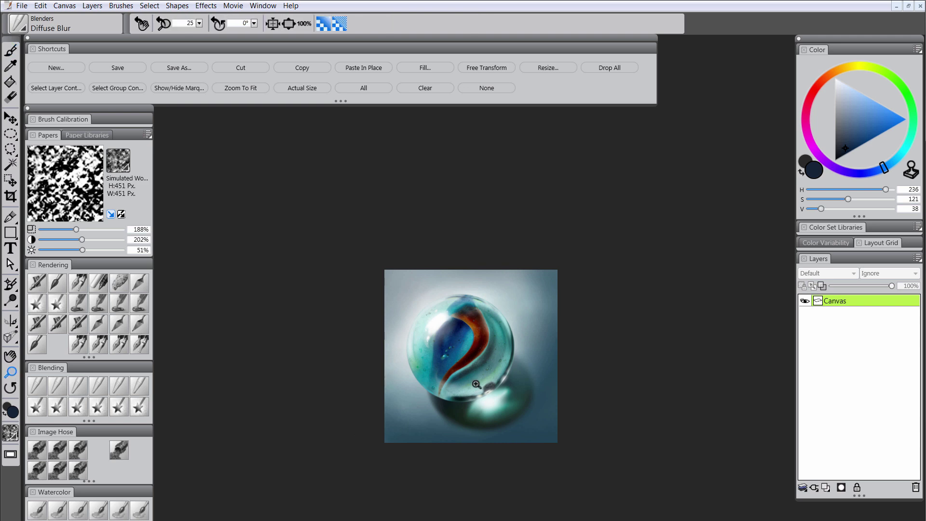
left_click(494, 441)
key("b")
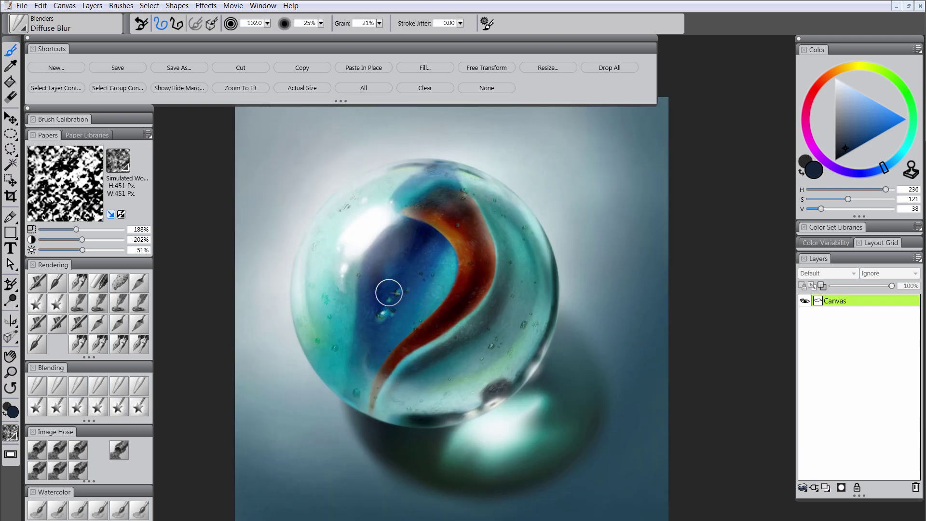
key("Tab")
key("ctrl+minus")
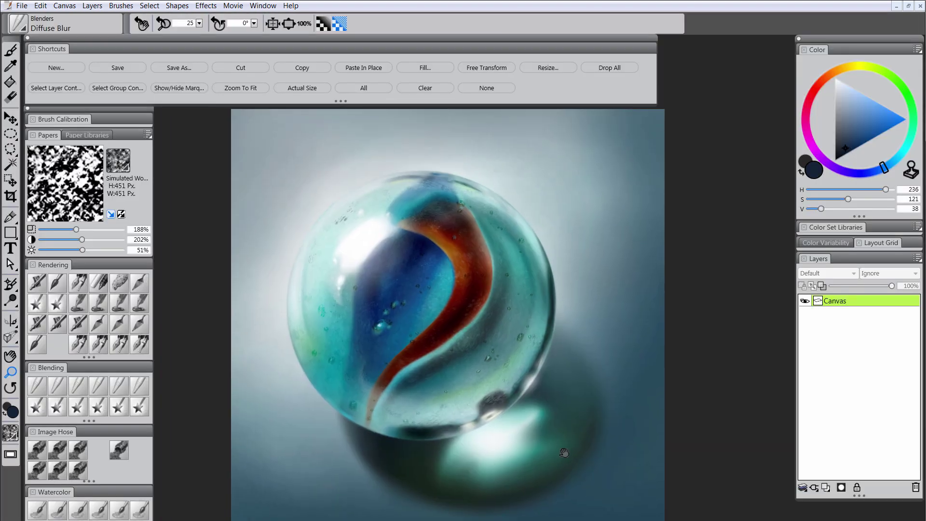
key("ctrl+shift+n")
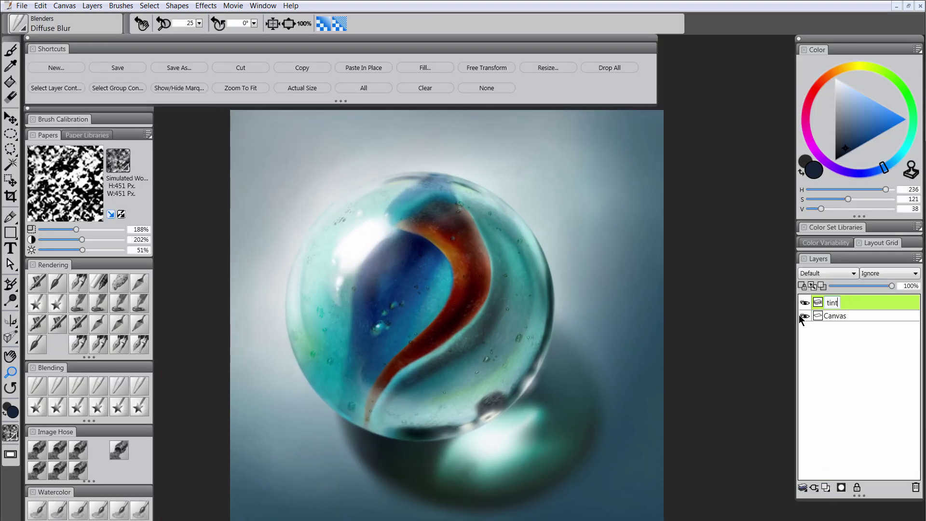
left_click(830, 278)
left_click(821, 380)
- Fill the tint layer with cyan (H 216, S 255, V 172) at 13% opacity and drop it onto the canvas
left_click(882, 104)
key("k")
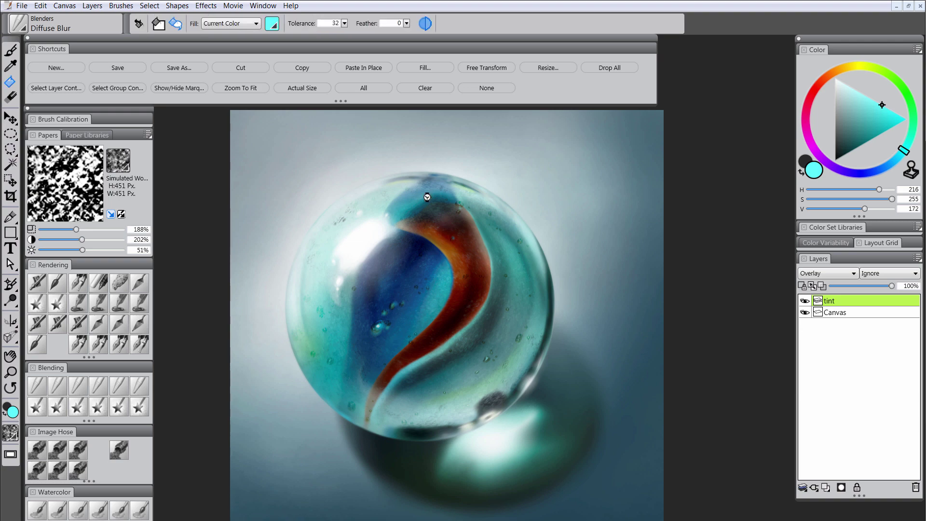
left_click(424, 198)
left_click_drag(891, 285, 839, 286)
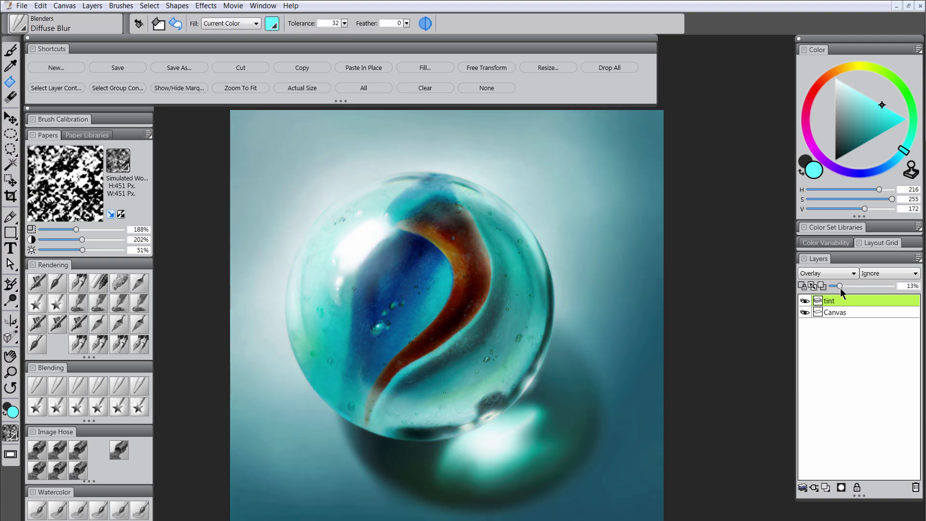
left_click(177, 6)
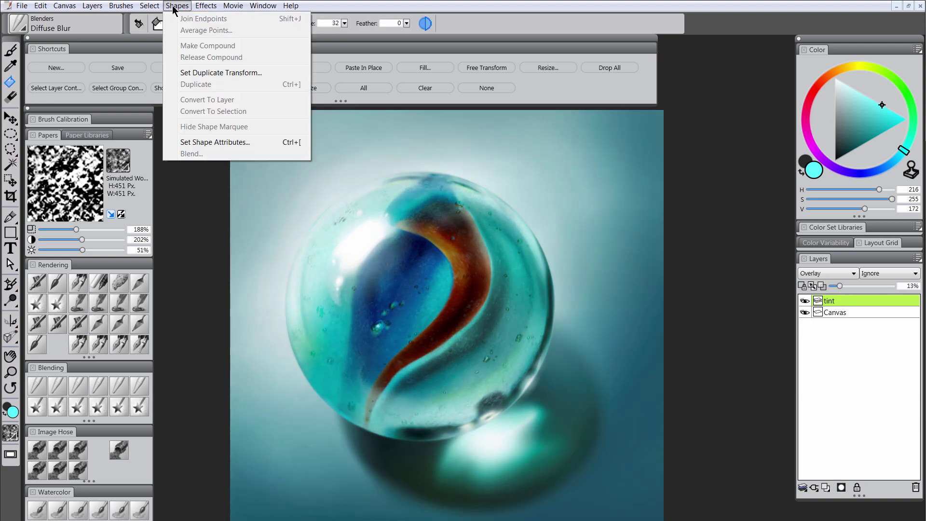
left_click(124, 211)
key("ctrl+shift+n")
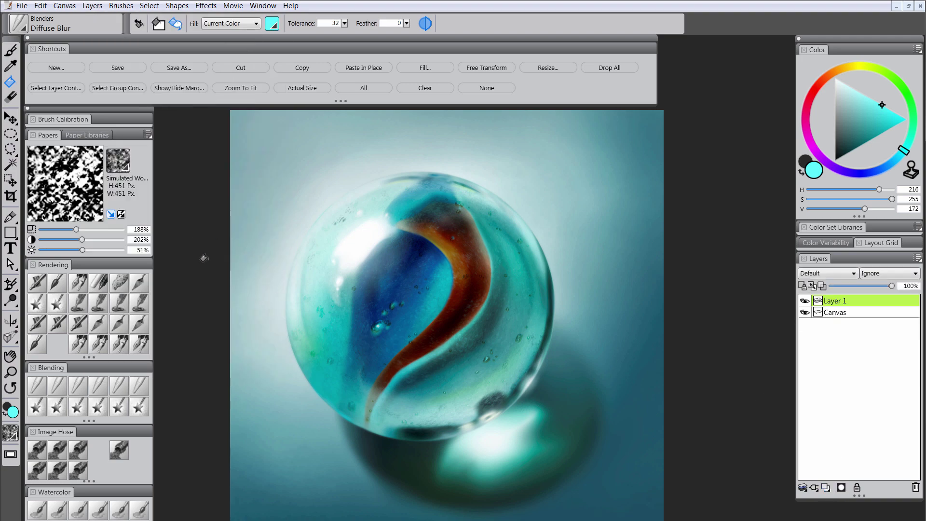
left_click(834, 312)
key("ctrl+z")
- Copy the entire canvas and paste it in place as a new layer
left_click(149, 5)
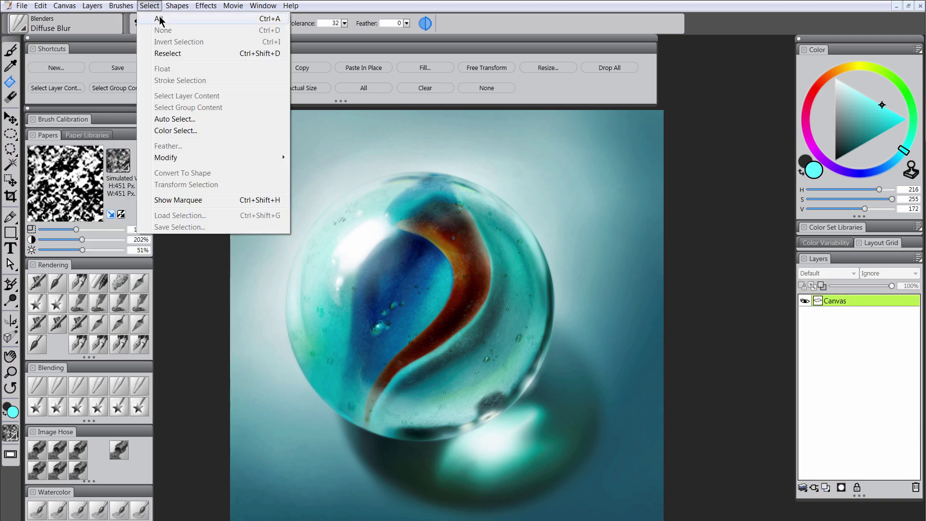
left_click(159, 18)
left_click(41, 5)
left_click(66, 73)
left_click(41, 6)
left_click(70, 107)
- Apply the Equalize tonal effect to Layer 1 and compare it with the original by toggling its visibility
left_click(206, 5)
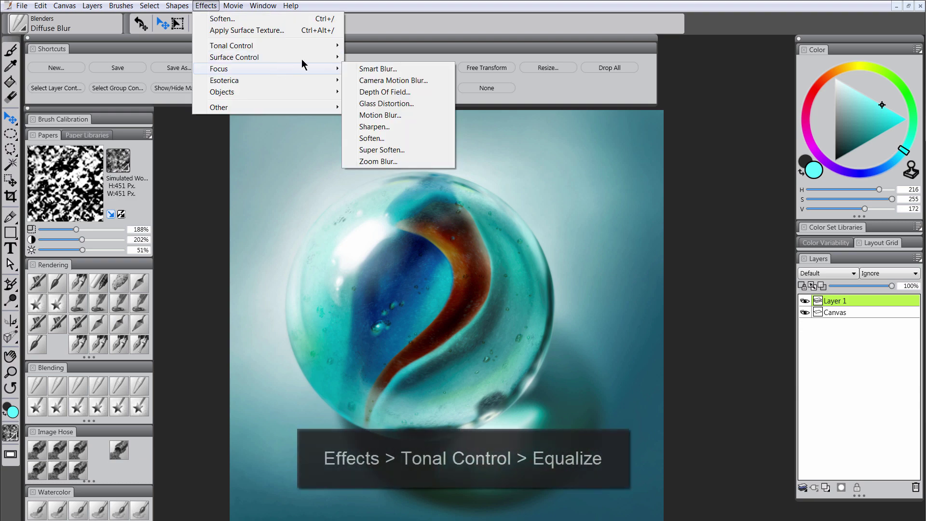
left_click(237, 46)
left_click(367, 91)
left_click_drag(434, 211, 628, 174)
left_click(675, 280)
left_click(804, 300)
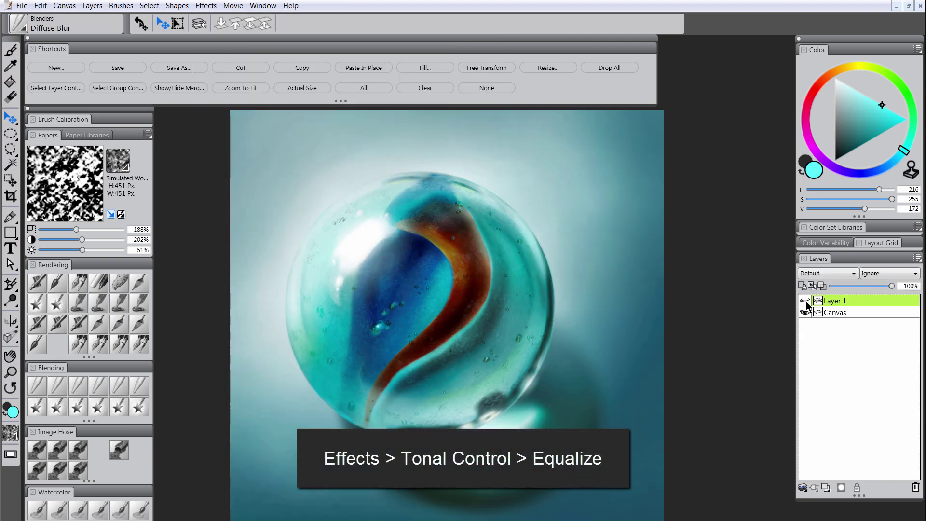
left_click(804, 300)
- Set the equalized layer's blend mode to Soft Light and its opacity to 44%
left_click(827, 273)
left_click(818, 387)
left_click(852, 287)
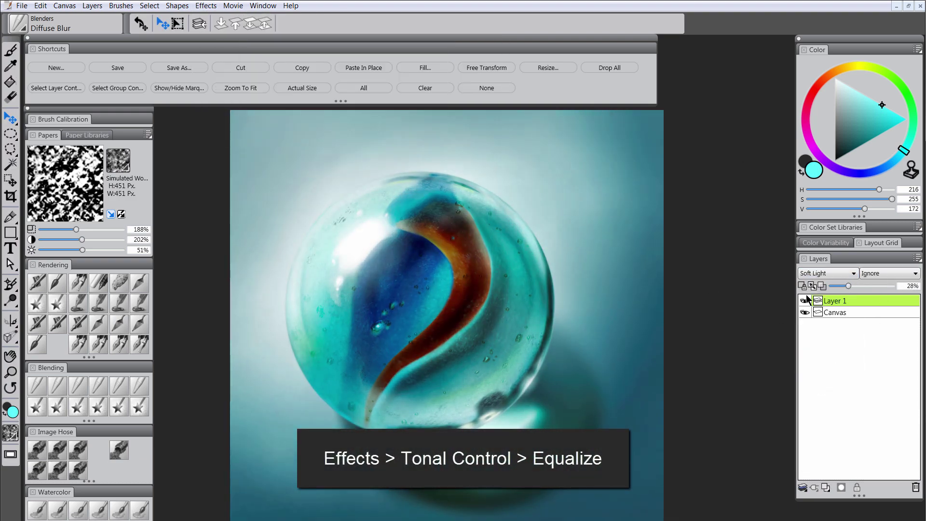
- Examine the painting's overall contrast and color at several zoom levels
left_click(11, 372)
left_click(502, 400, "alt")
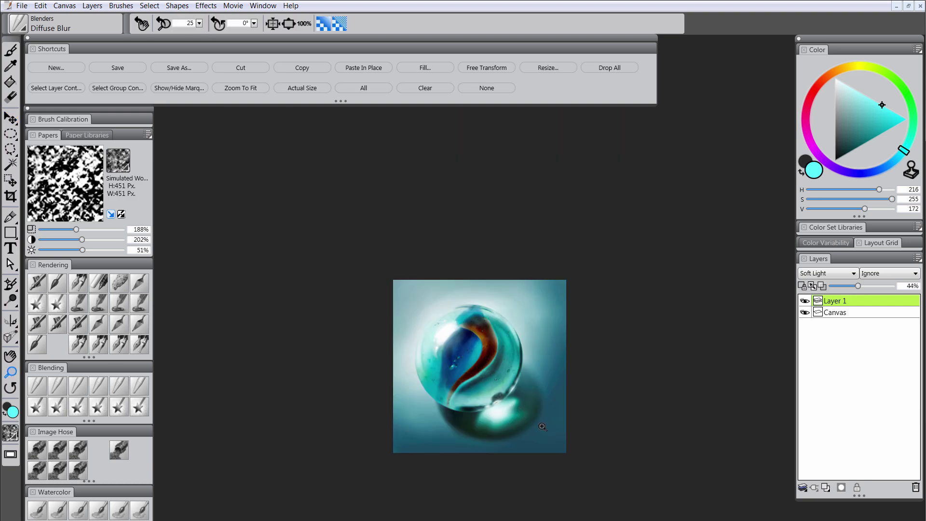
left_click(541, 426)
left_click(537, 425, "alt")
left_click(534, 427, "alt")
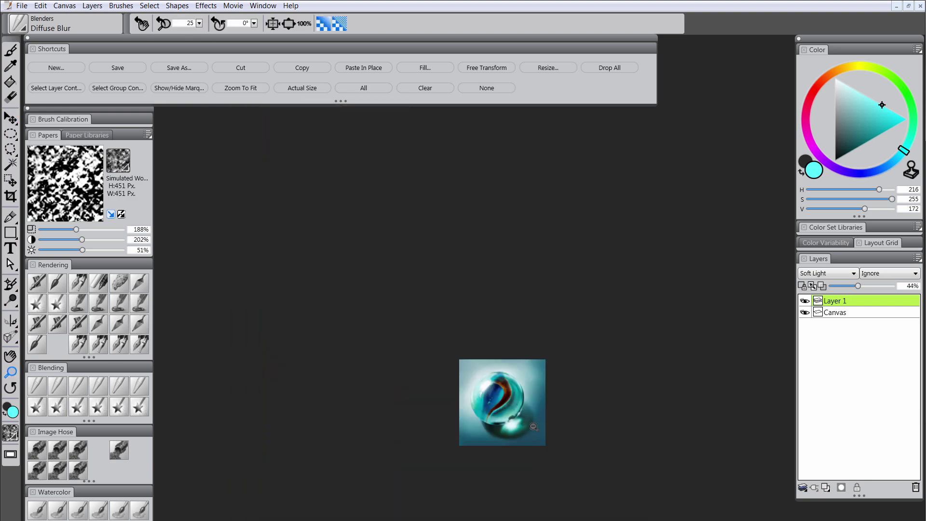
left_click(555, 417)
left_click(530, 423)
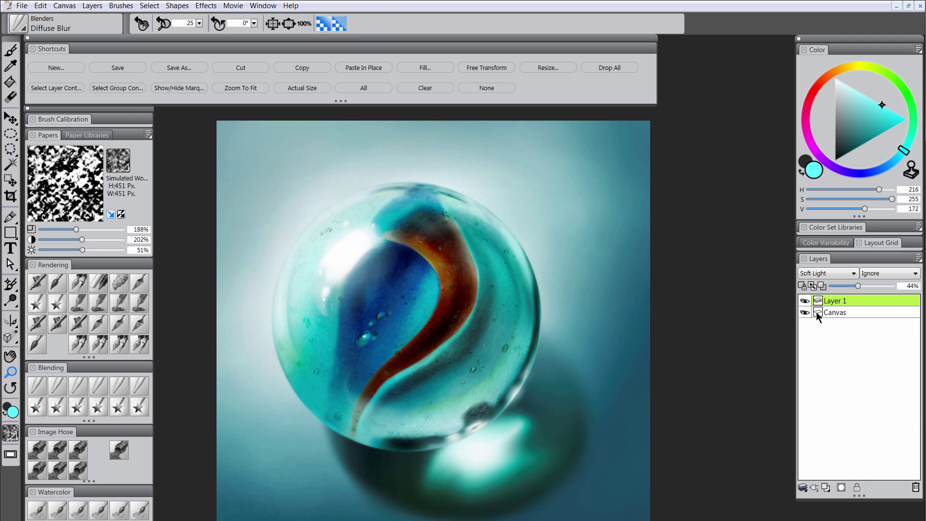
- Drop Layer 1 onto the canvas and view the whole painting with all palettes hidden
left_click(92, 6)
left_click(125, 205)
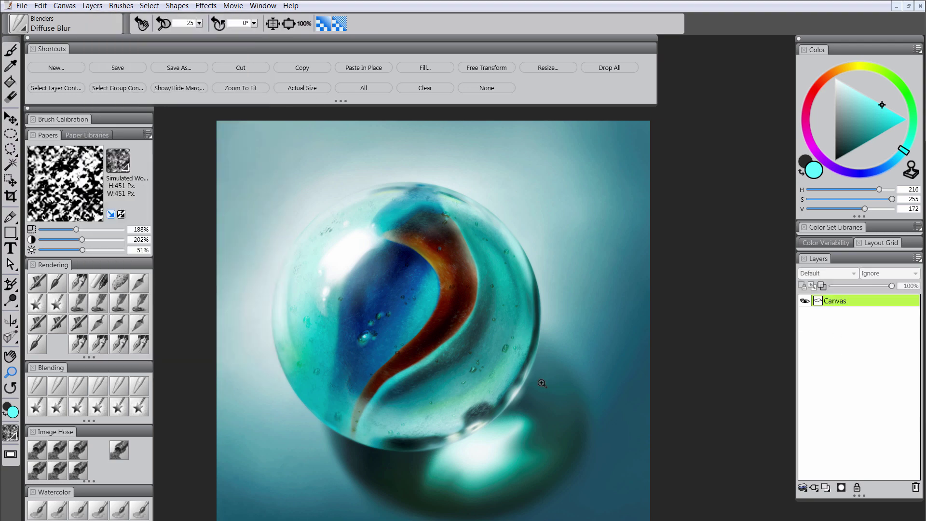
key("Tab")
key("ctrl+minus")
left_click_drag(564, 395, 538, 392)
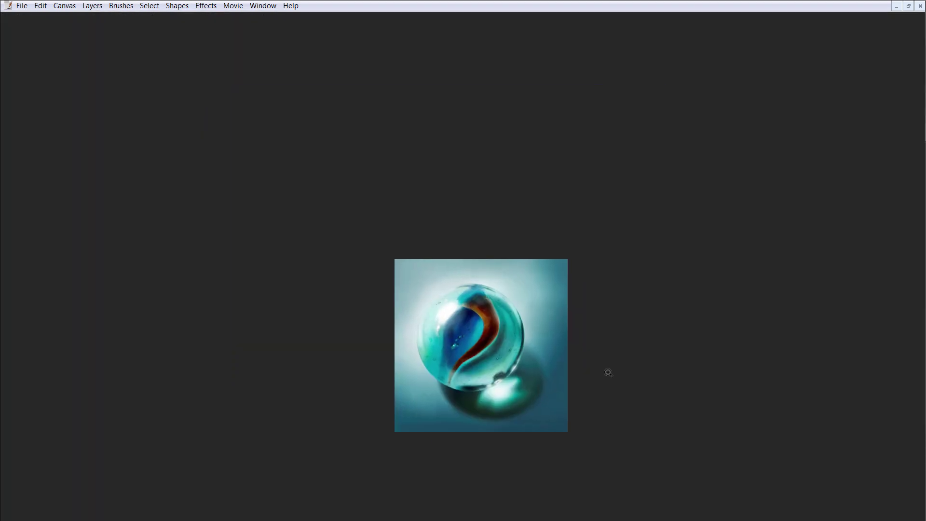